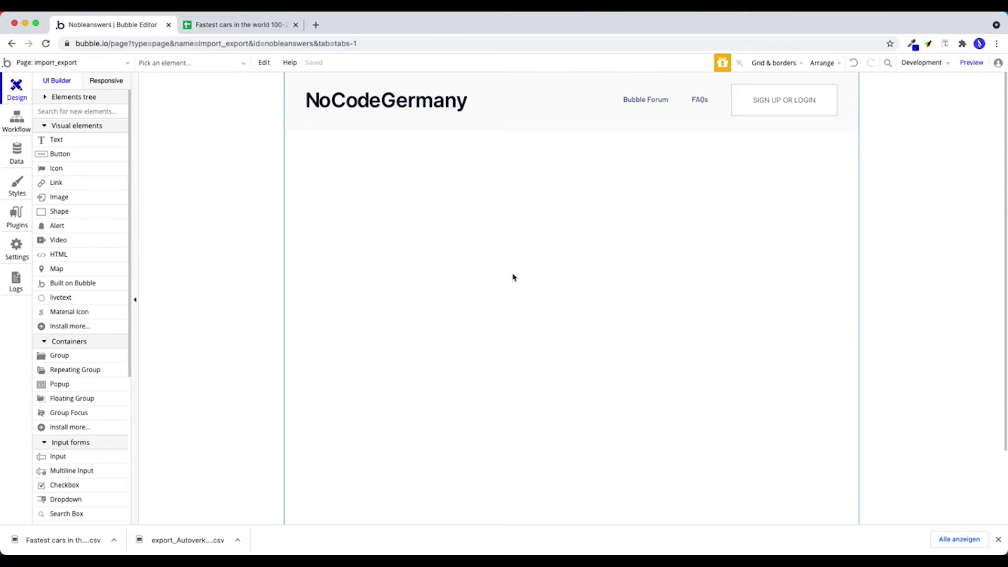
Select the page, then switch to the Data section showing the Car companies data type
left_click(513, 277)
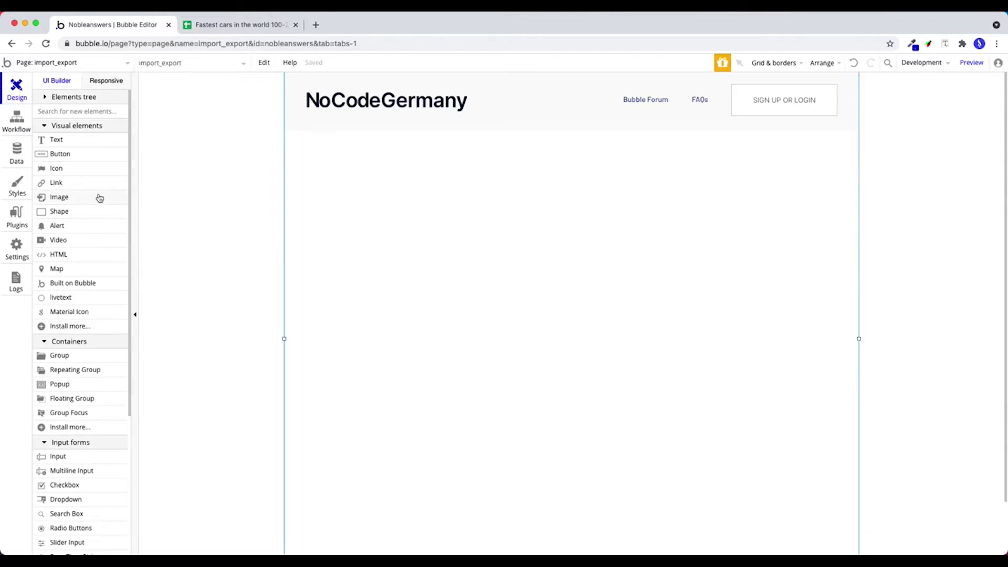
left_click(16, 158)
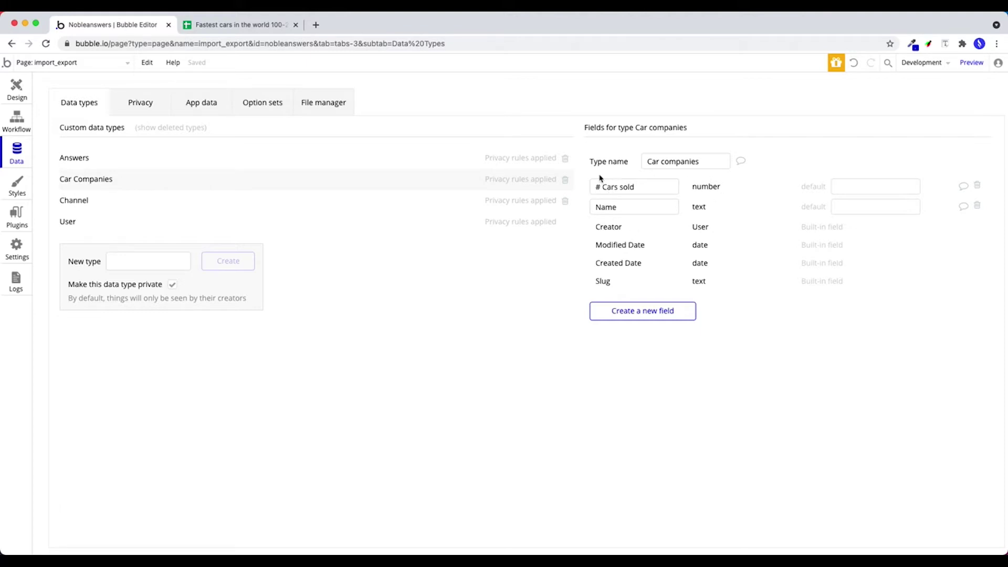
Show the 15 Car companies records in App data, opening and closing the Export dialog
left_click(191, 111)
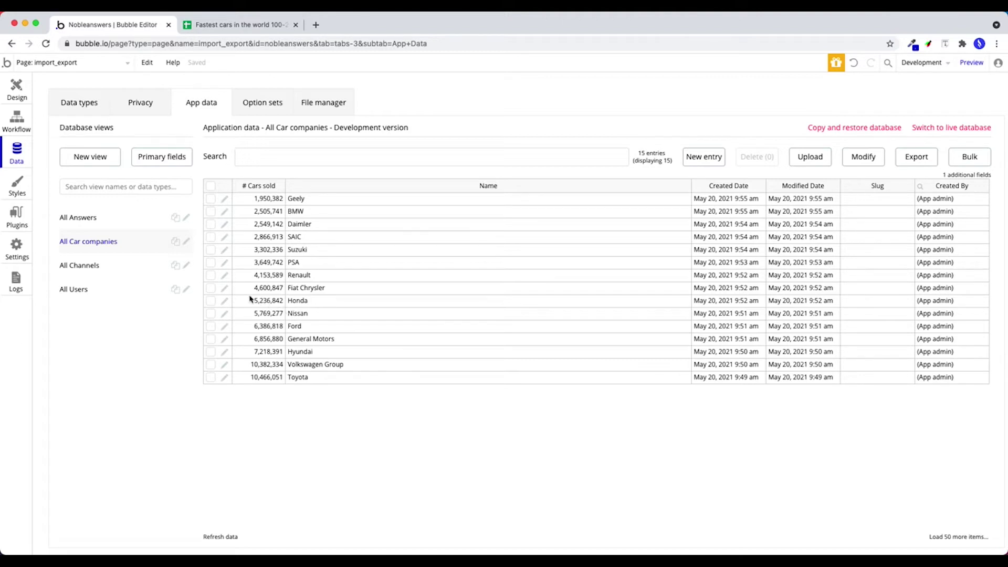
left_click(906, 165)
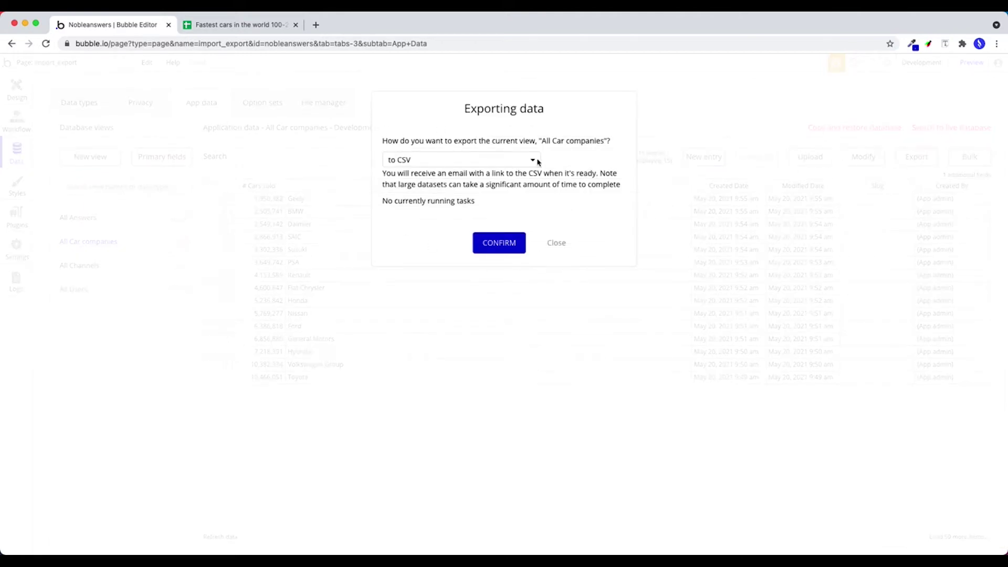
left_click(558, 244)
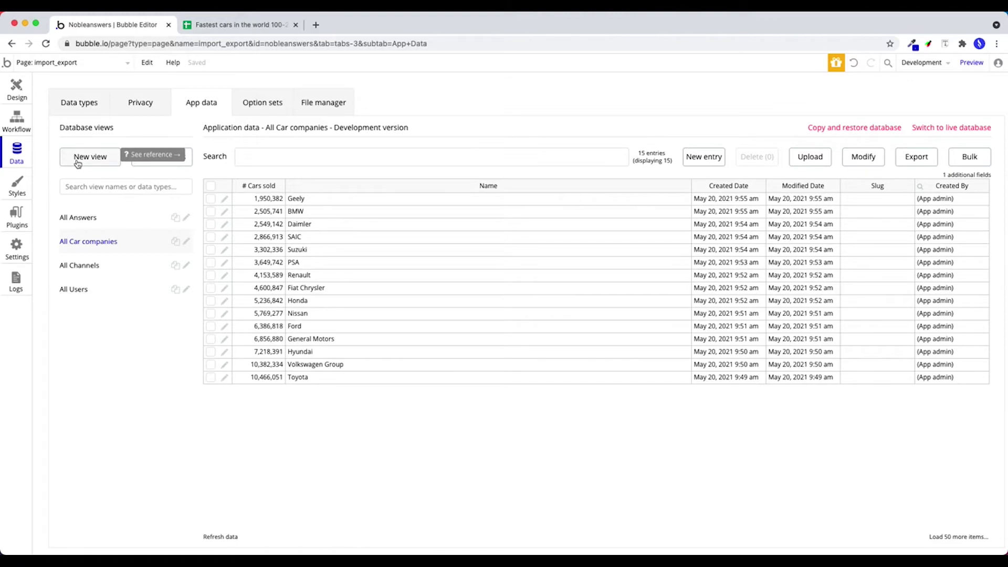
Start a new view 'Autoverkäufe weltweit' on Car companies showing # Cars sold and Name
left_click(77, 160)
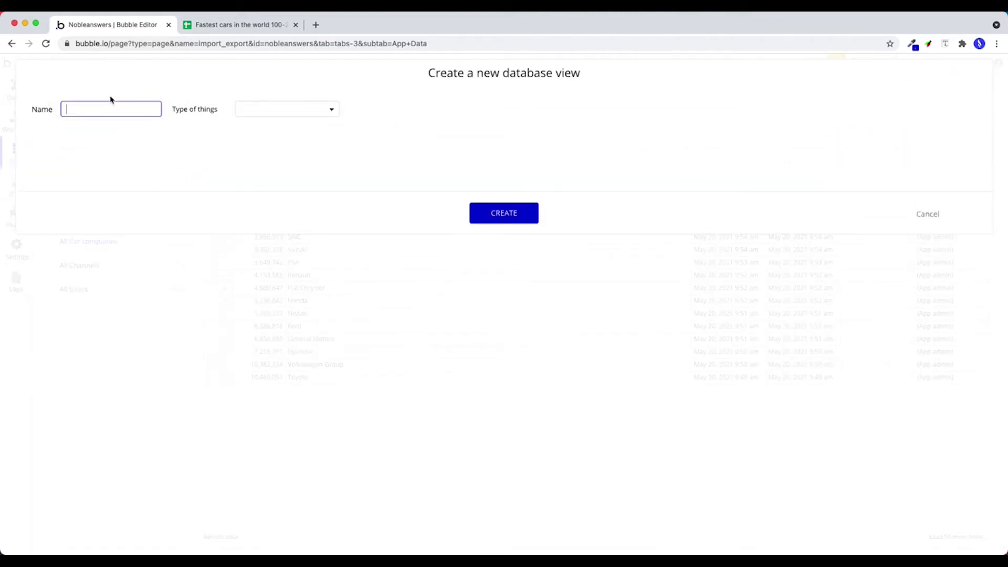
type("Autoverkäufe")
type(" weltweit")
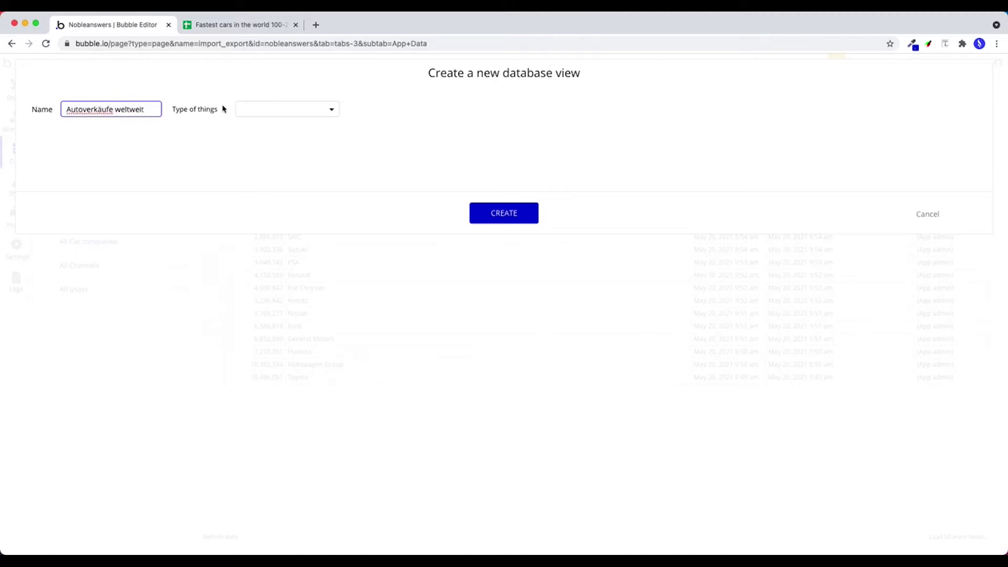
left_click(272, 107)
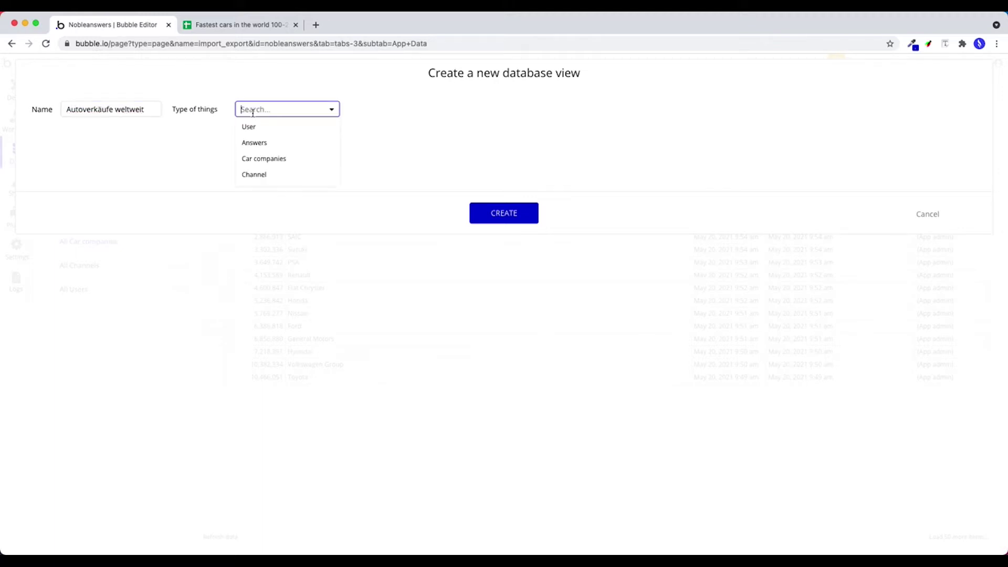
left_click(270, 159)
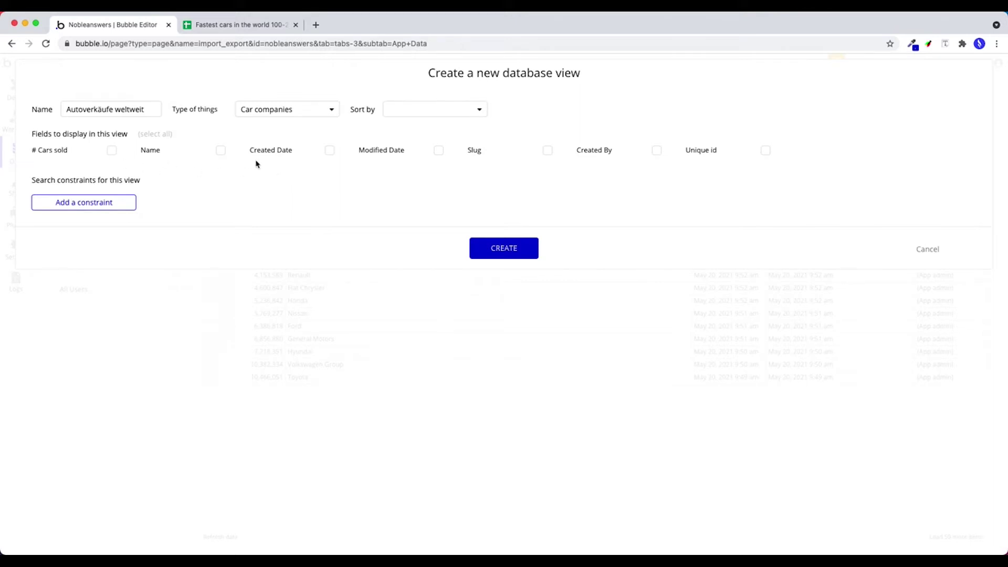
left_click(219, 156)
left_click(111, 152)
Add the constraint # Cars sold > 5000000 and create the view
left_click(120, 207)
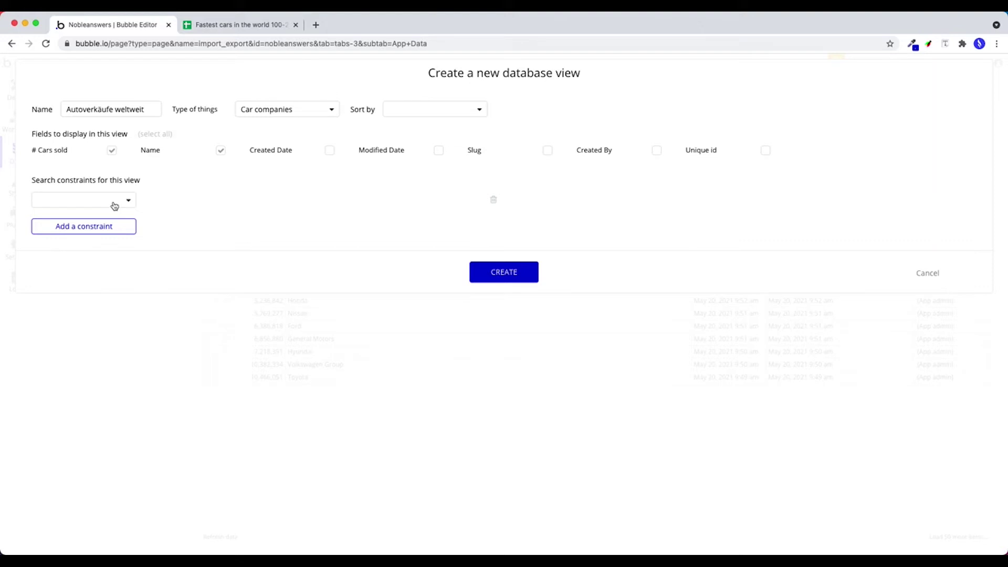
left_click(115, 206)
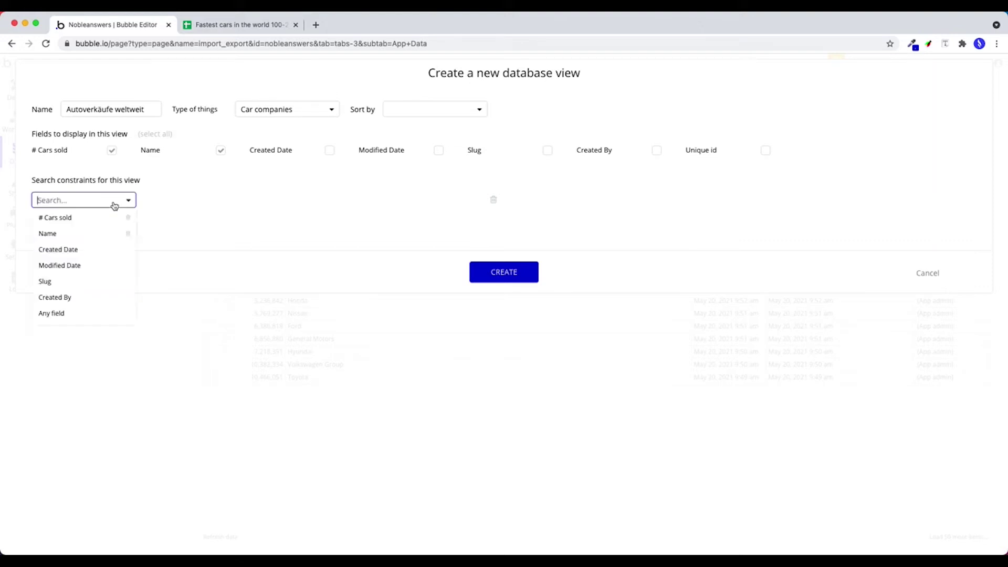
left_click(94, 217)
left_click(200, 204)
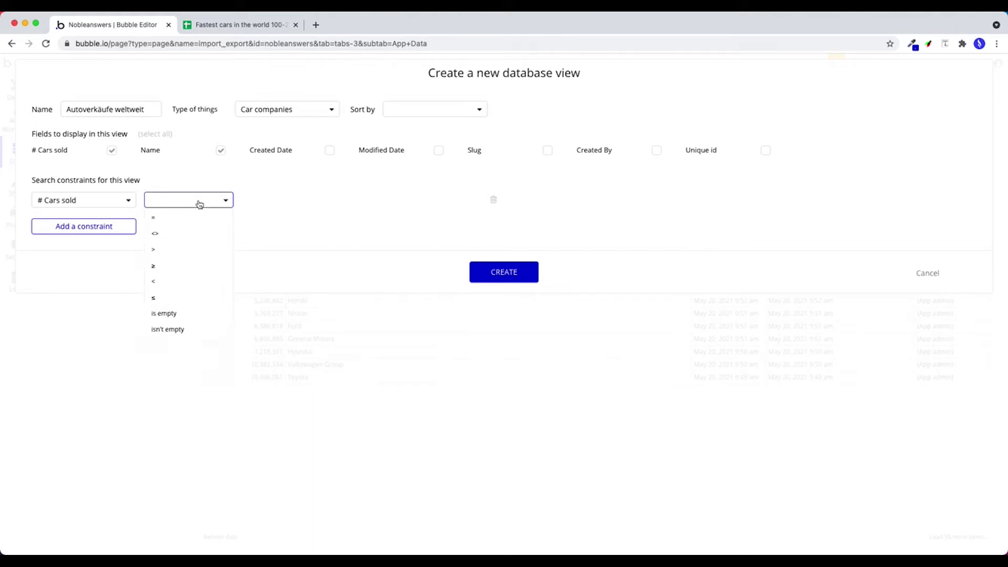
left_click(184, 250)
left_click(256, 199)
type("5000000")
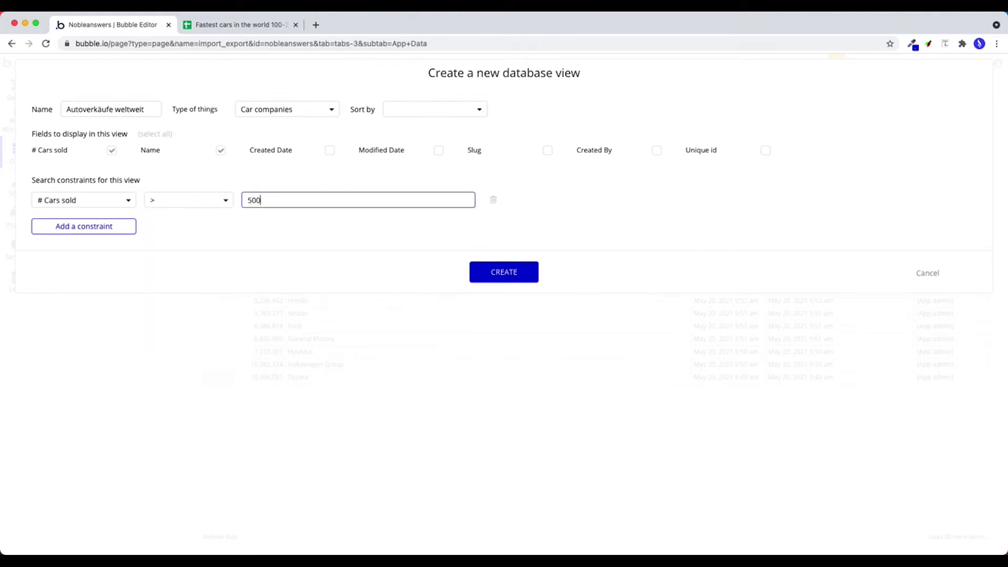
left_click(259, 220)
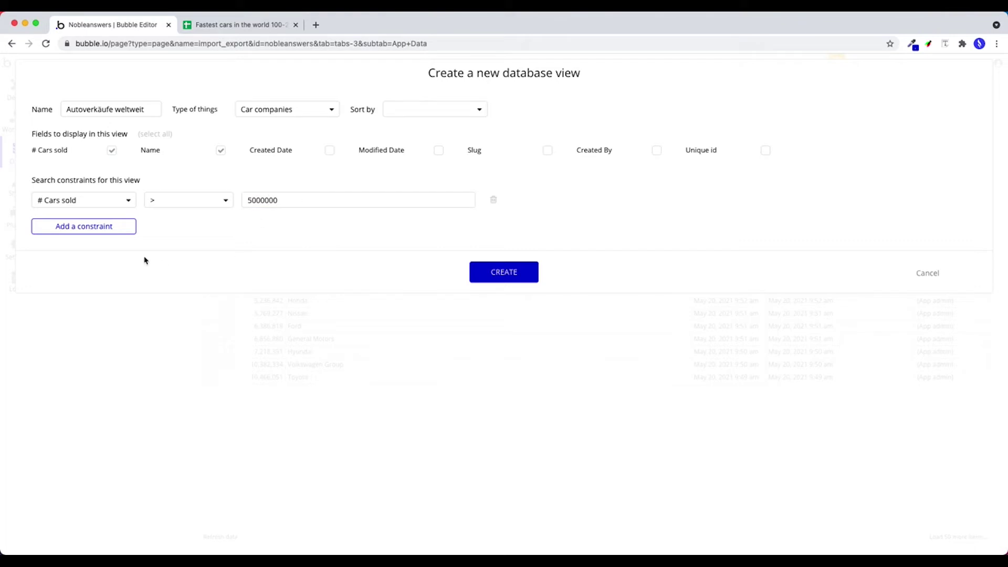
left_click(512, 277)
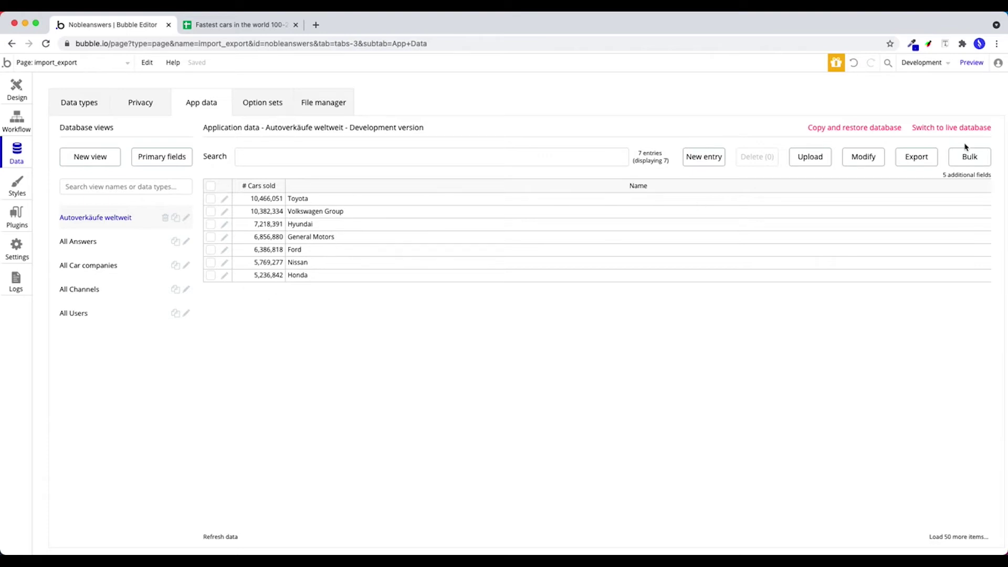
Export the Autoverkäufe weltweit view to CSV
left_click(916, 158)
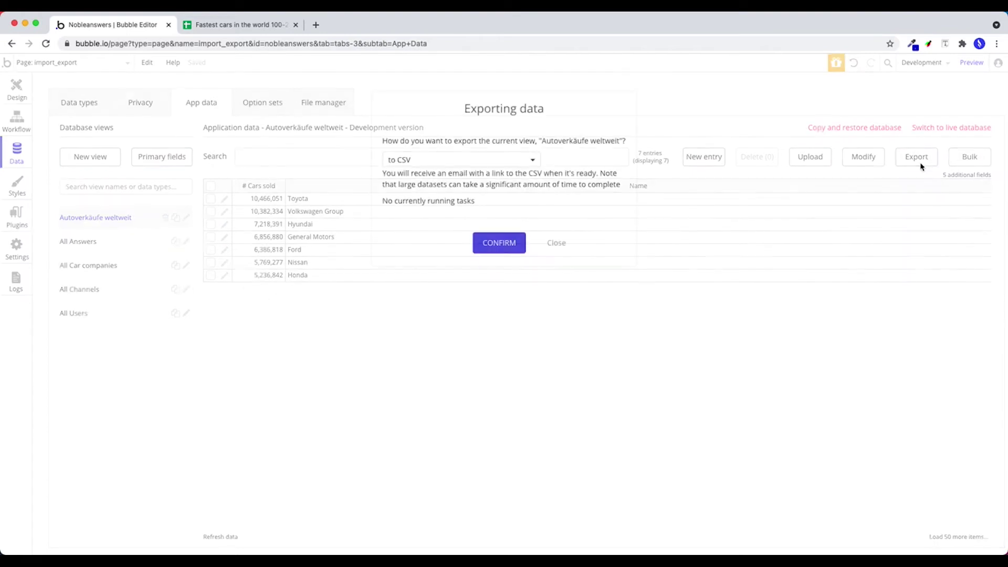
left_click(448, 160)
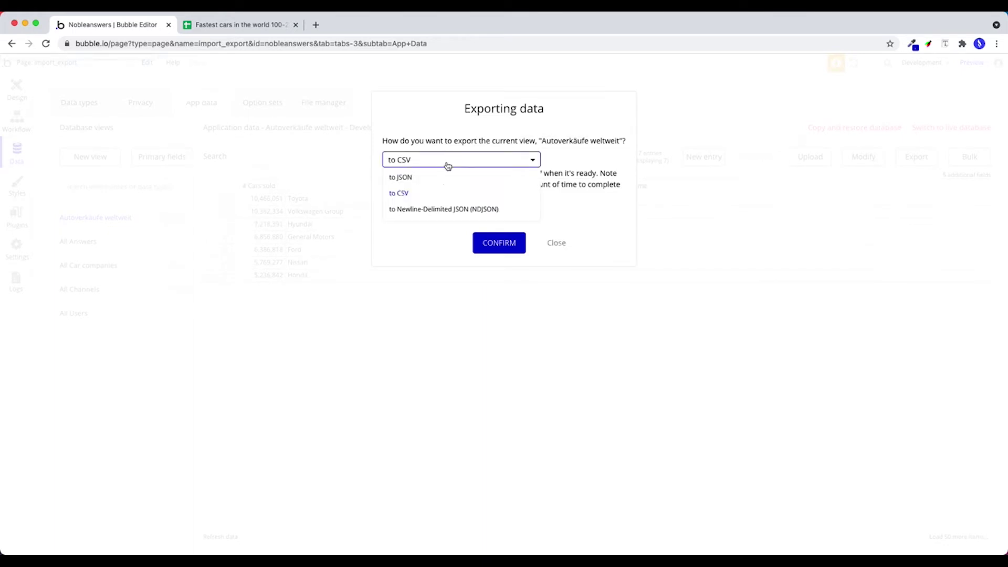
left_click(444, 194)
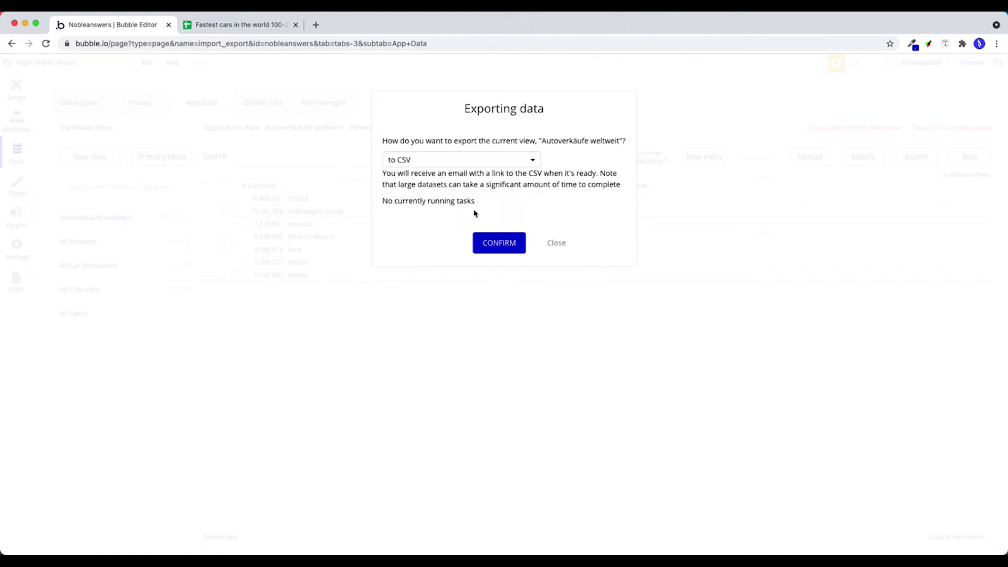
left_click(518, 249)
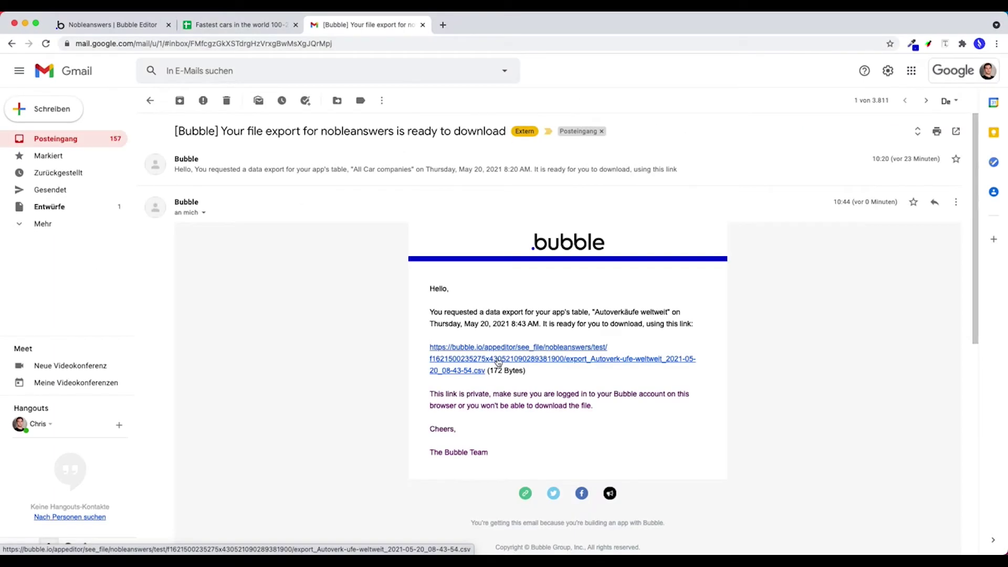
Download the exported CSV from the link in Bubble's export email
left_click(499, 362)
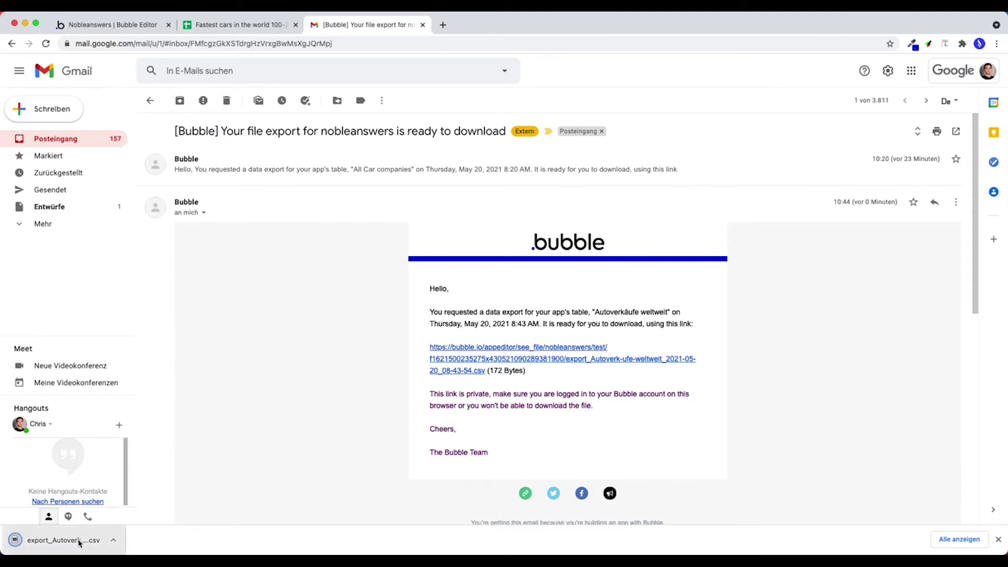
Upload the export_Autoverk-ufe-weltweit CSV as a new Google Sheets spreadsheet and open it
left_click(241, 25)
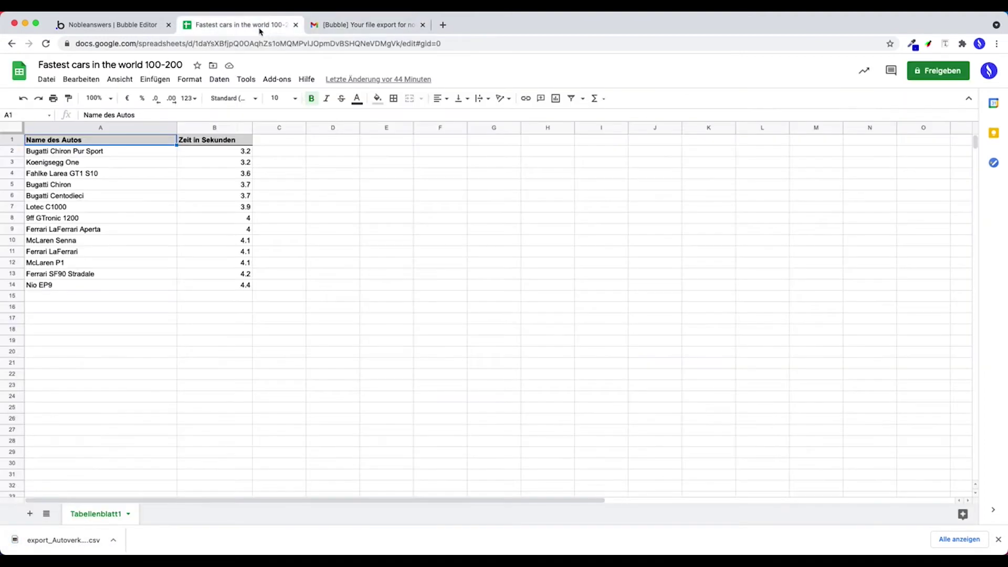
left_click(46, 79)
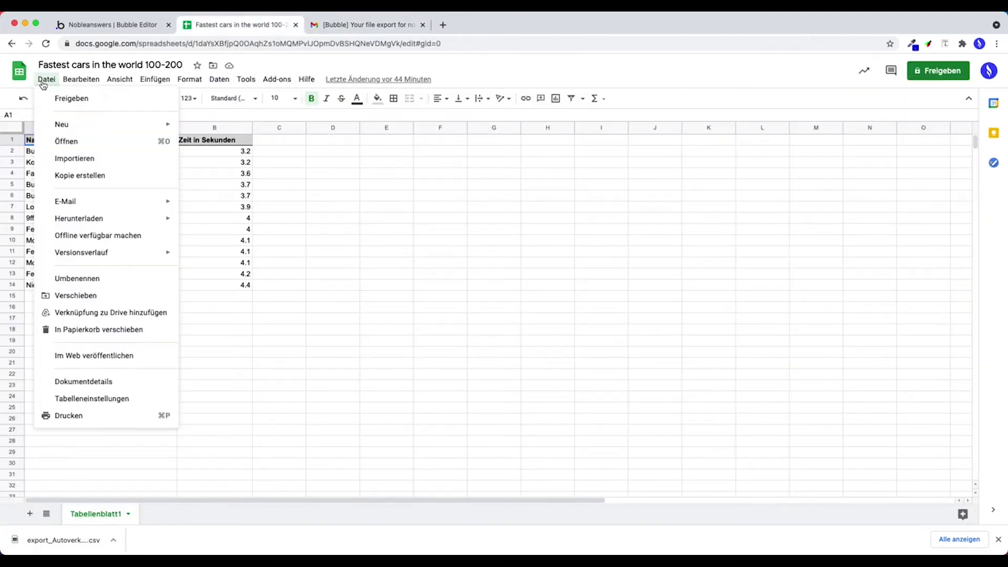
left_click(92, 167)
left_click(453, 158)
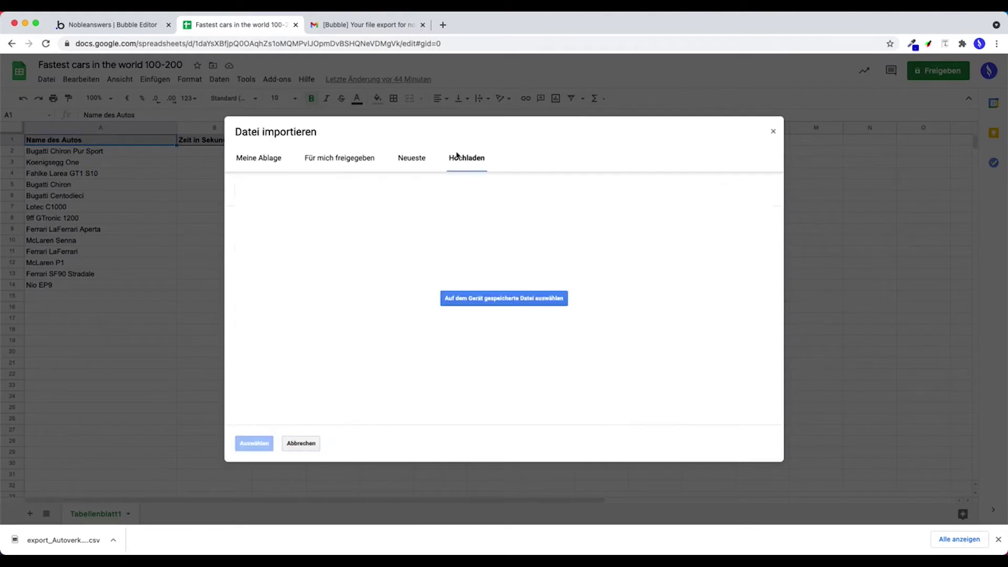
left_click(476, 316)
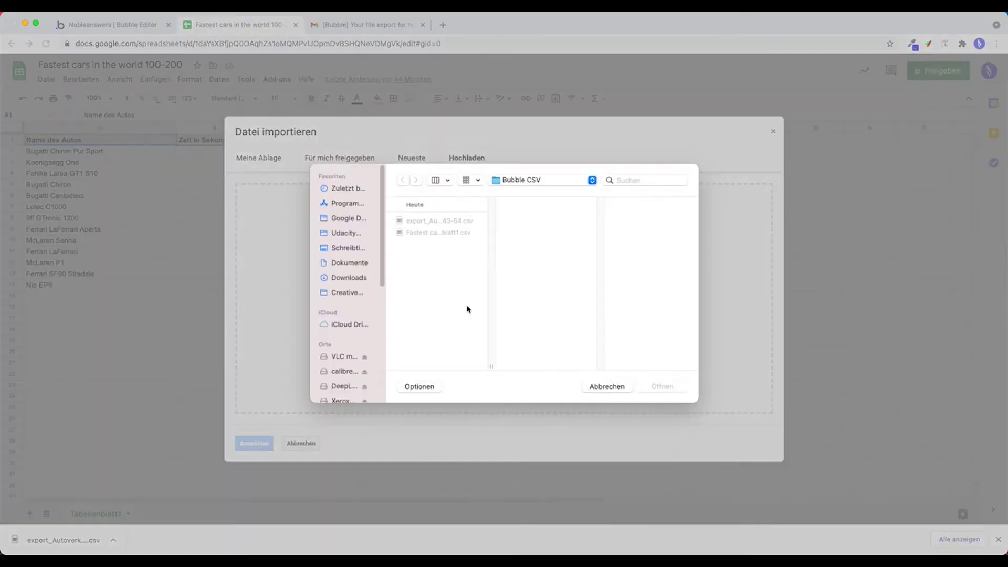
left_click(438, 223)
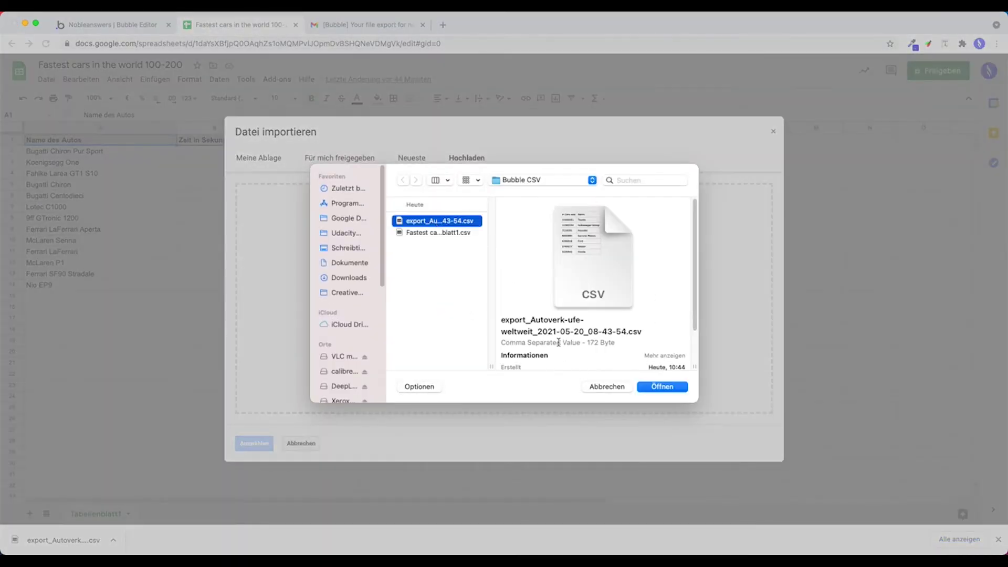
left_click(651, 387)
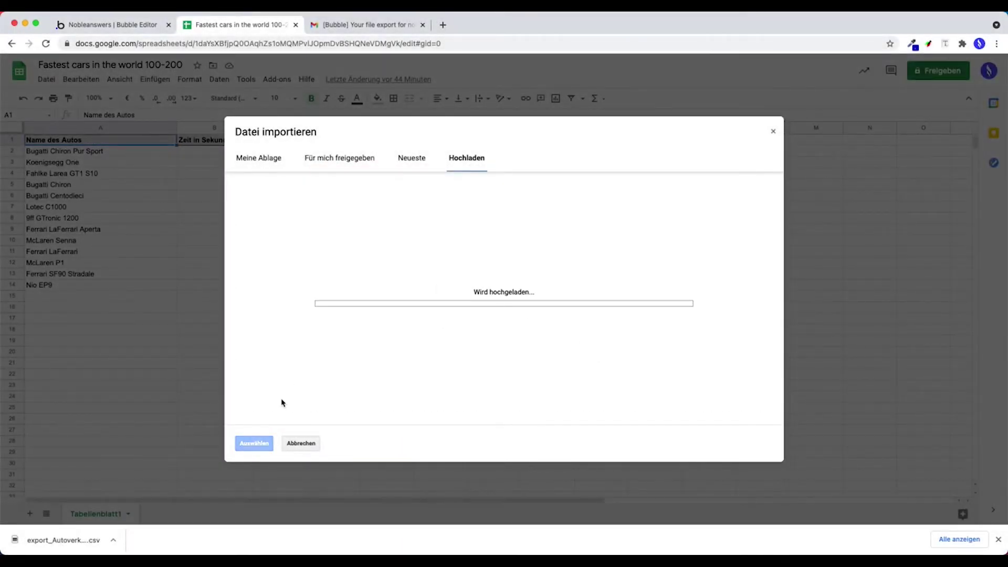
left_click(486, 363)
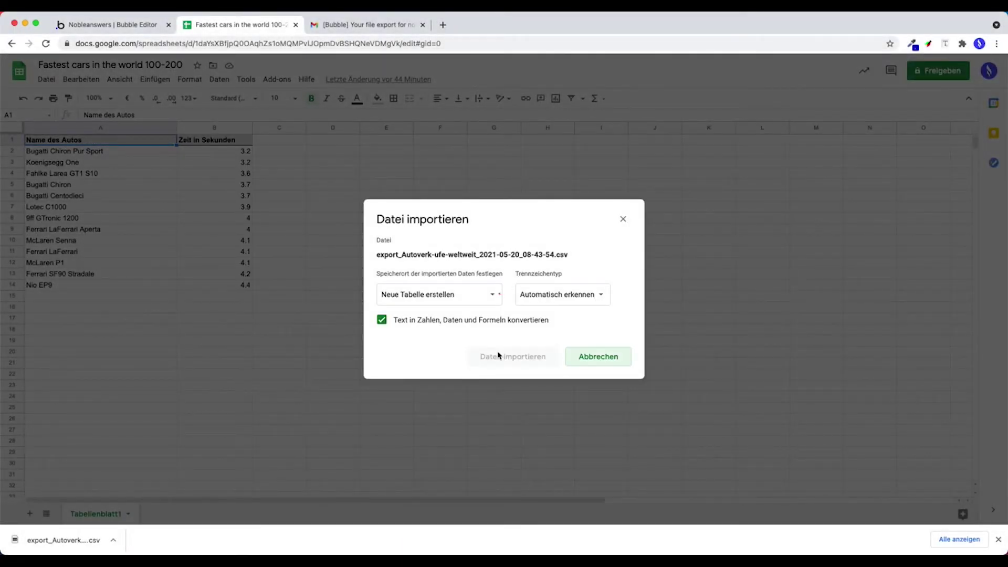
left_click(502, 274)
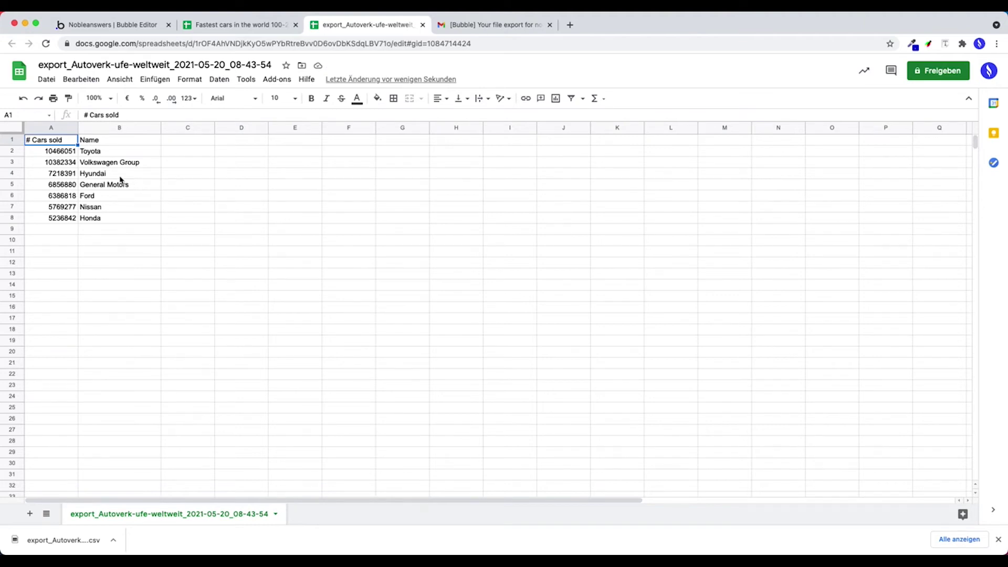
Download the Fastest cars in the world 100-200 sheet as Kommagetrennte Werte (.csv)
left_click(229, 23)
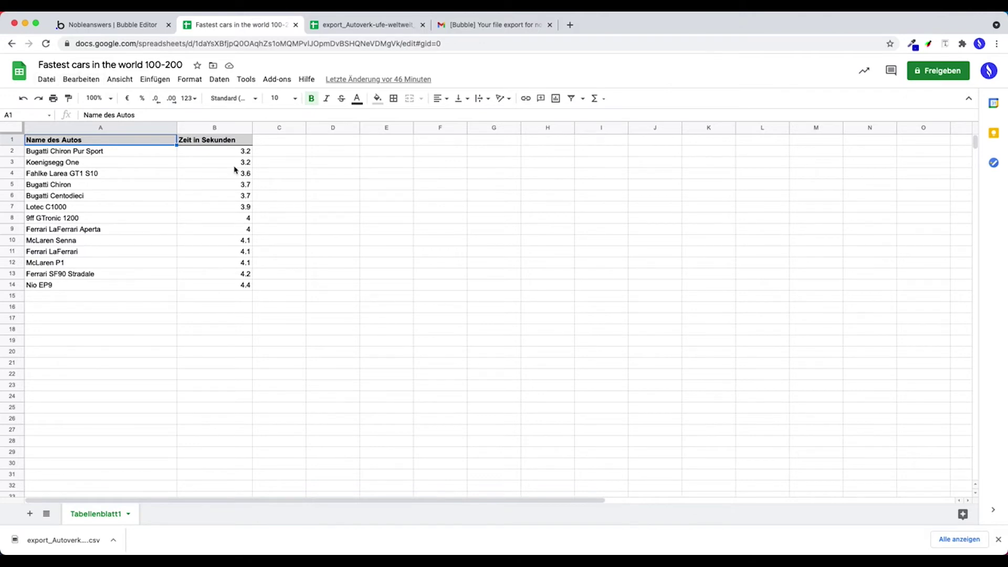
left_click(46, 80)
mouse_move(78, 219)
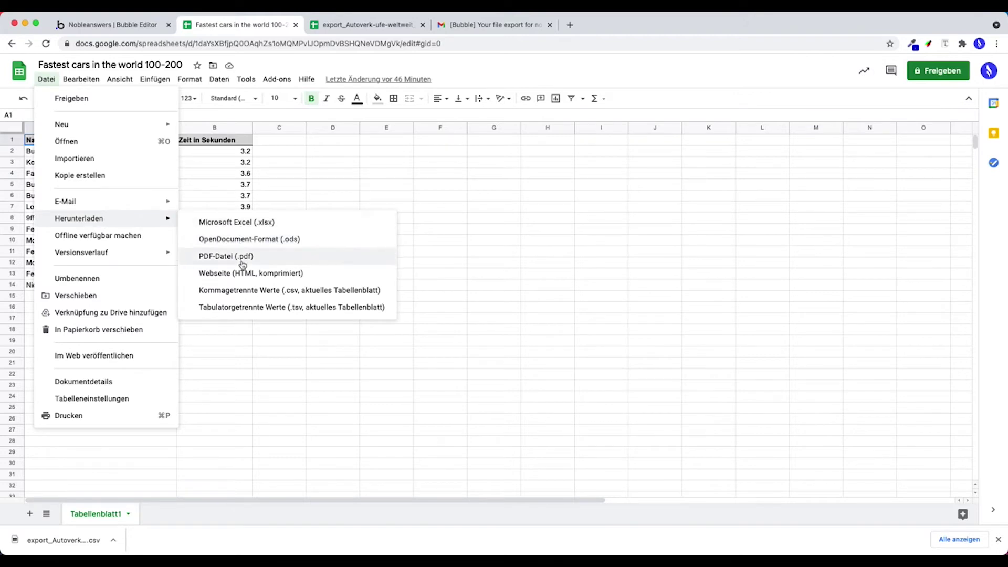
left_click(248, 293)
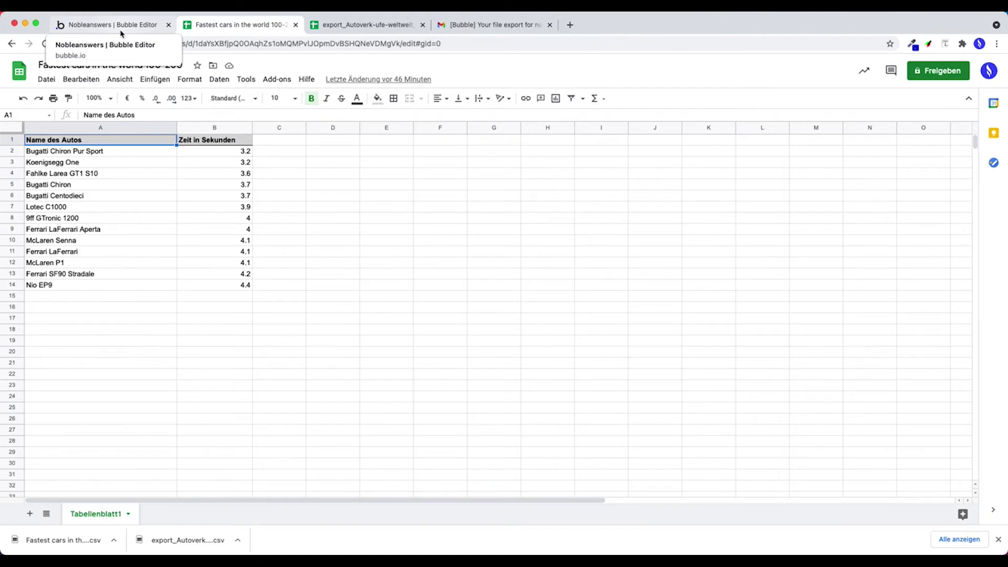
left_click(121, 30)
Create a new custom data type named Fastest Cars
left_click(80, 105)
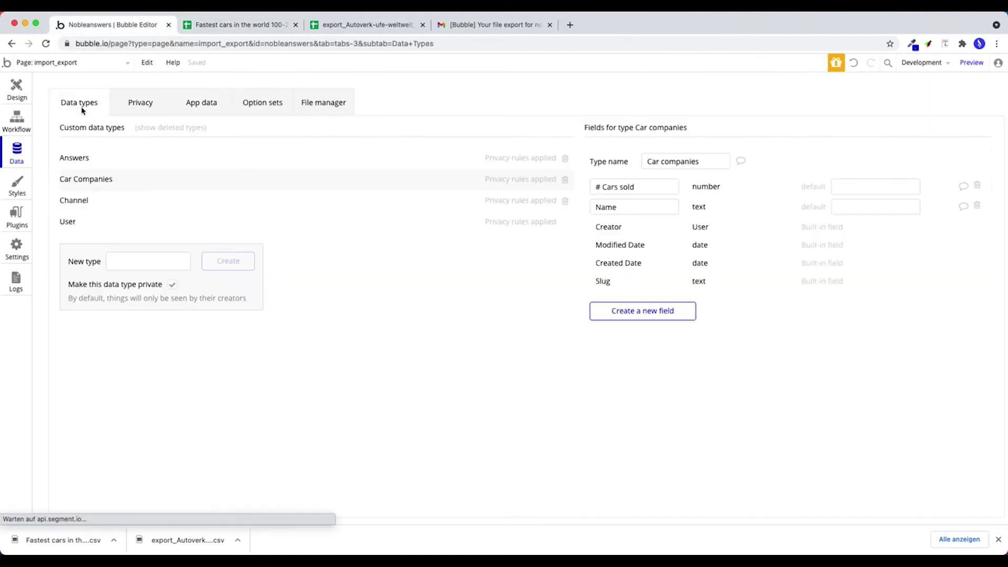
left_click(119, 263)
type("Fa")
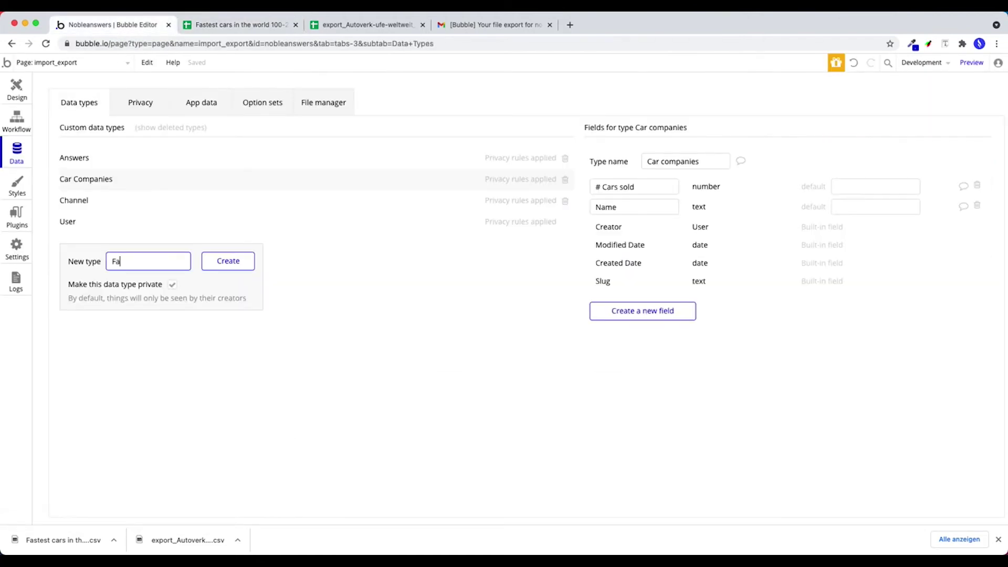
type("stest")
type("rs")
left_click(212, 262)
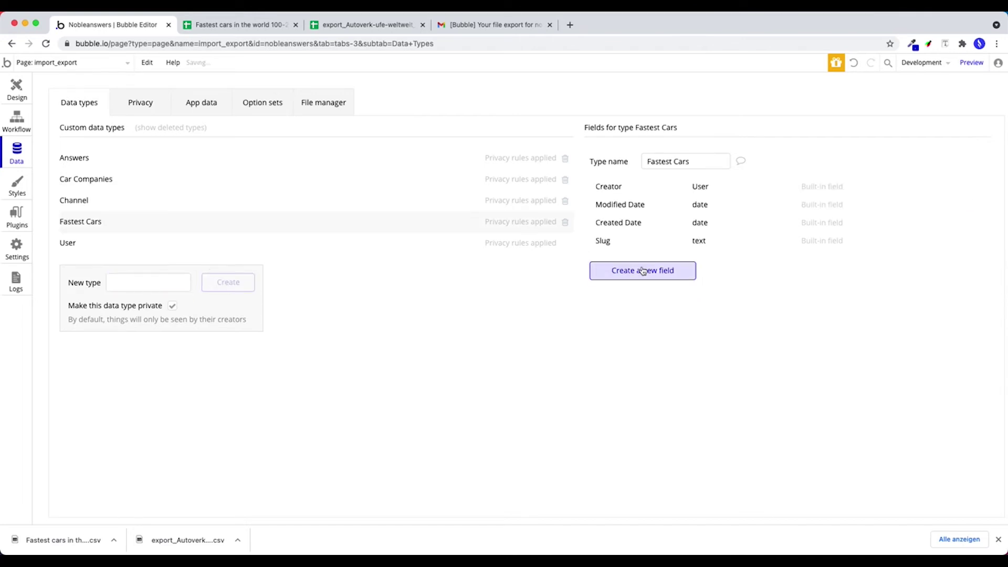
Add an 'Autoname' text field and a 'Zeit 100-200' number field to Fastest Cars
left_click(645, 271)
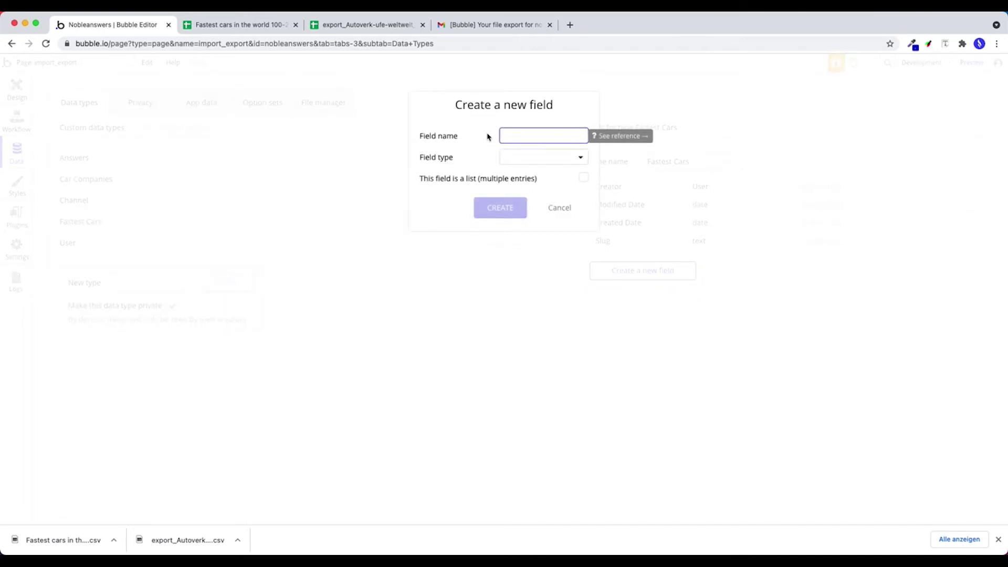
type("Autoname")
left_click(541, 156)
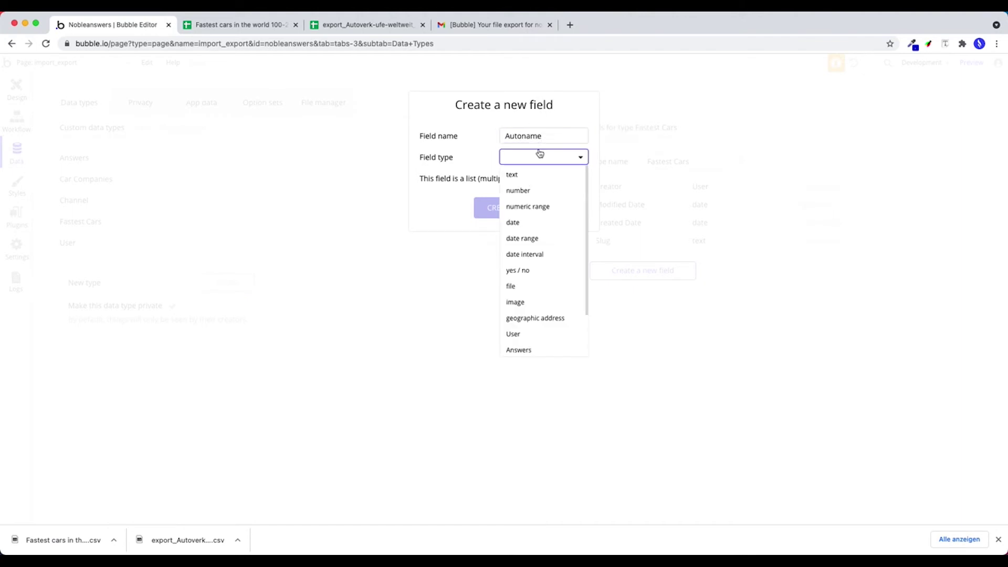
left_click(526, 182)
left_click(504, 210)
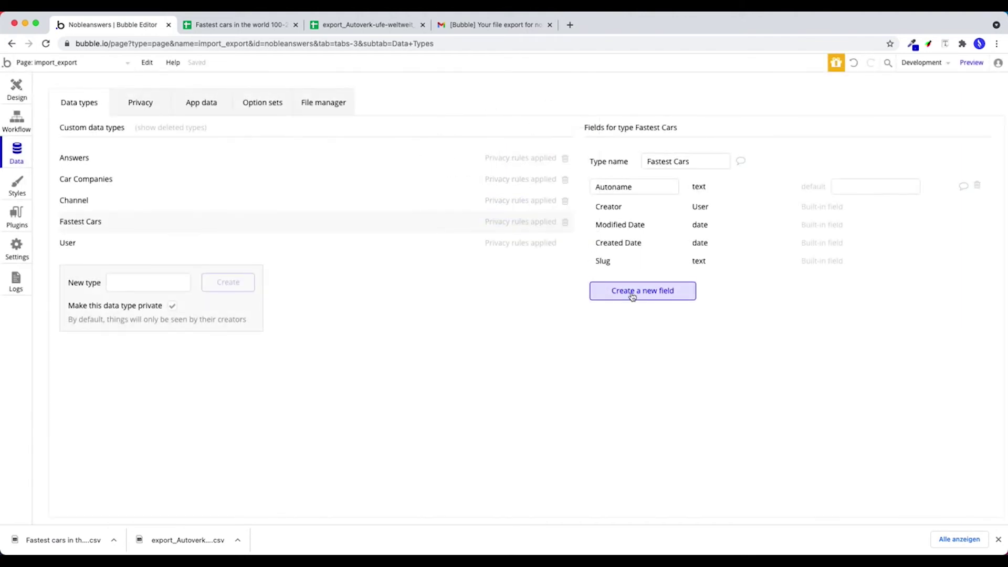
left_click(630, 291)
type("Zeit 100-200")
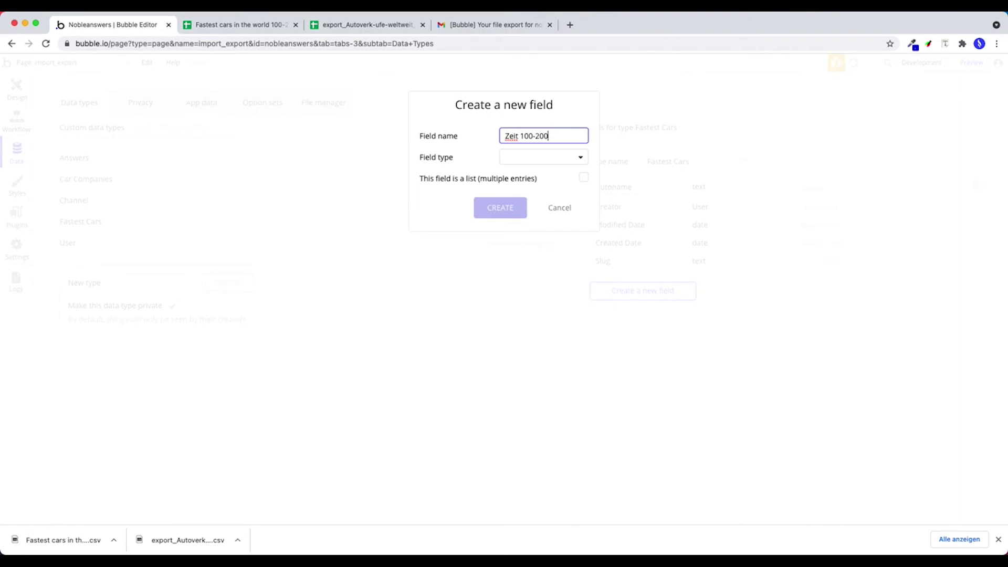
left_click(580, 157)
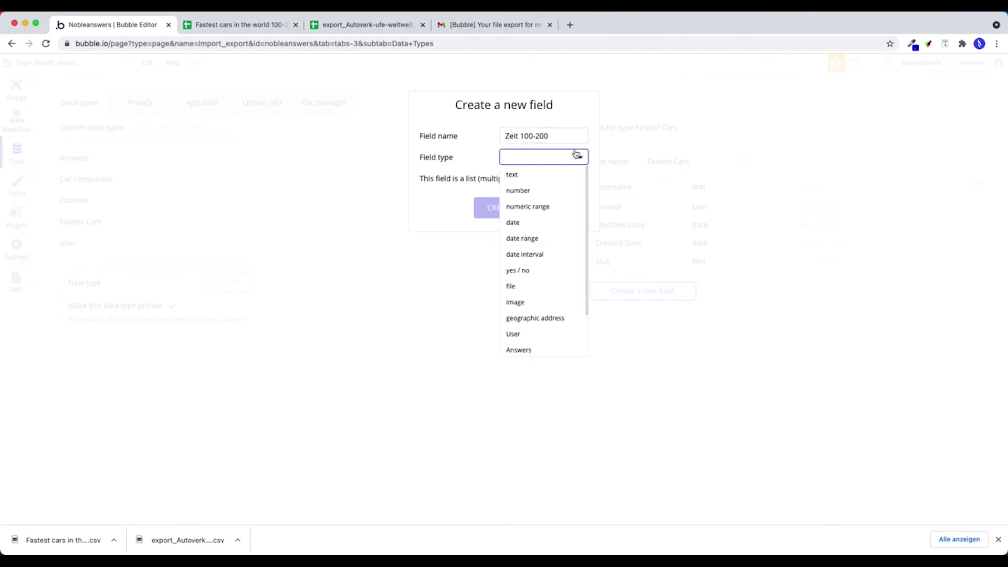
left_click(541, 189)
left_click(490, 210)
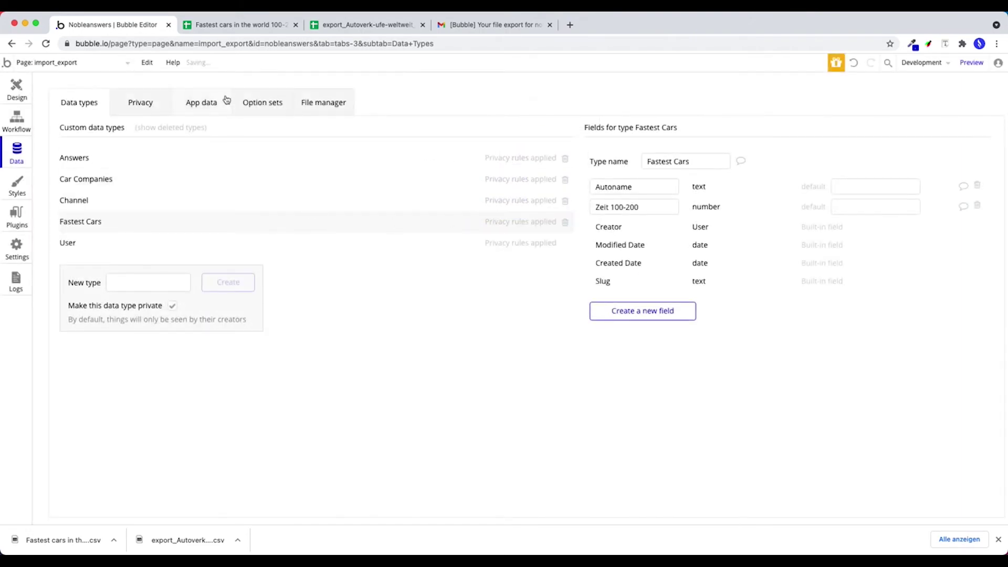
Start a CSV upload into Fastest Cars from All Fastest Cars and load the Fastest cars CSV file
left_click(200, 100)
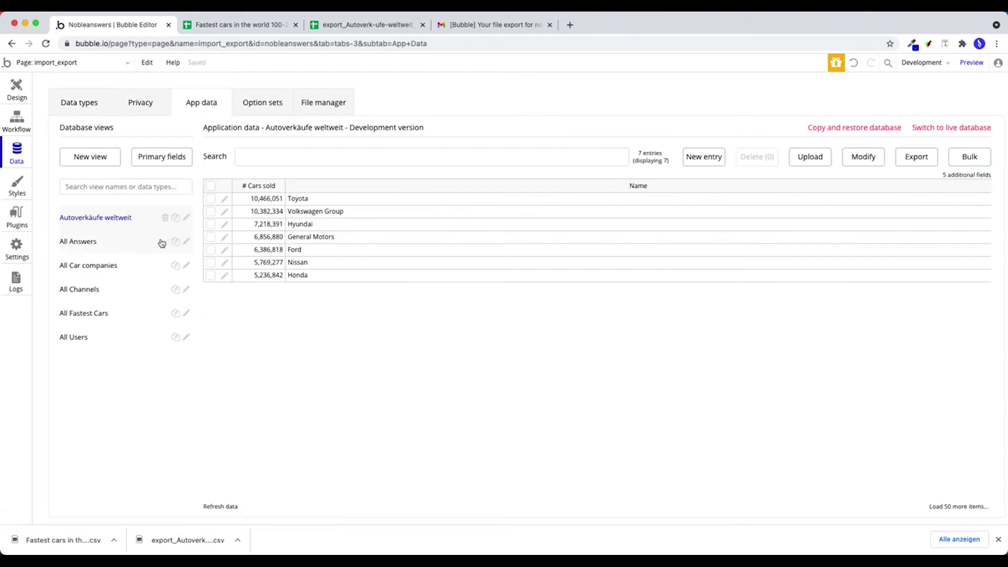
left_click(93, 323)
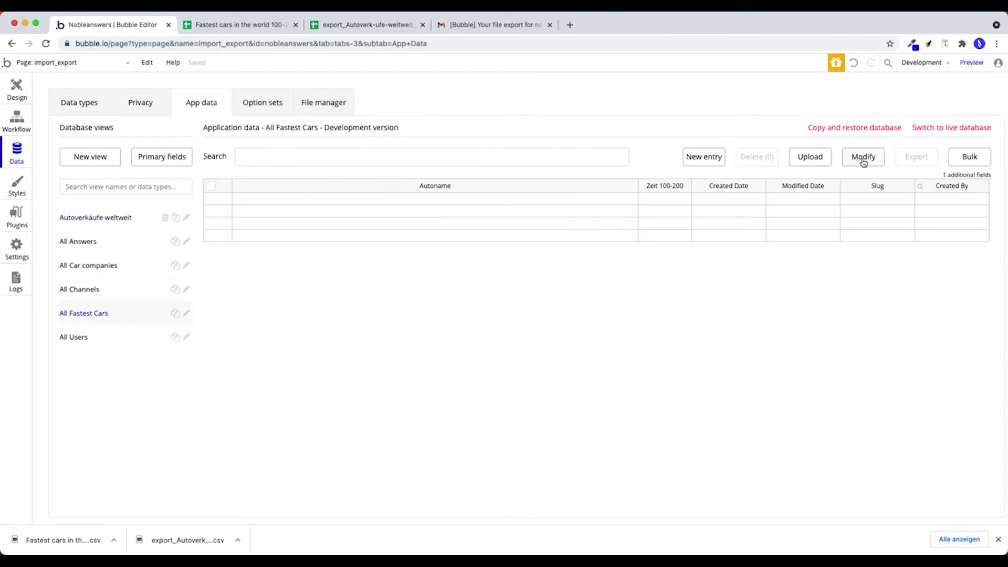
left_click(809, 158)
left_click(486, 244)
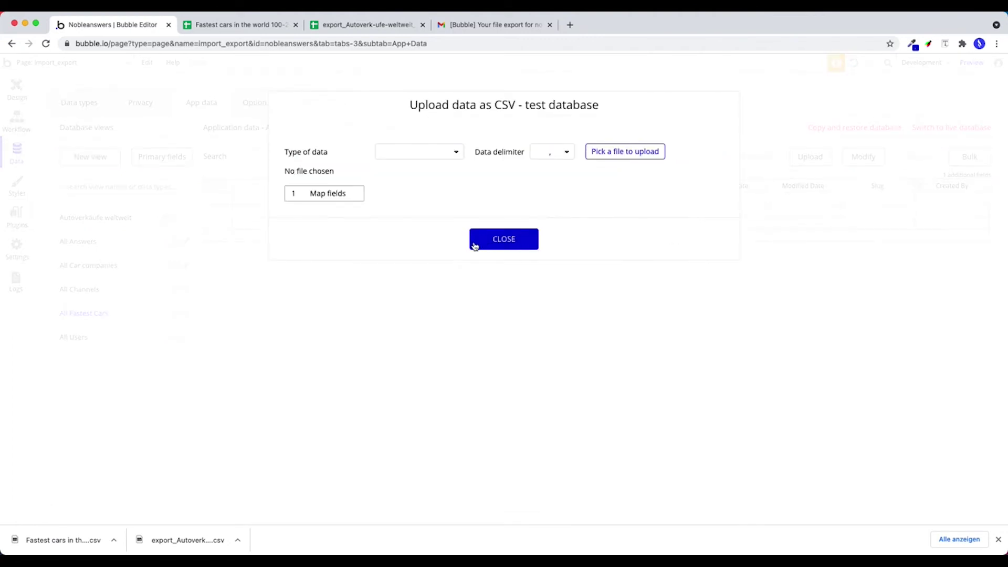
left_click(450, 151)
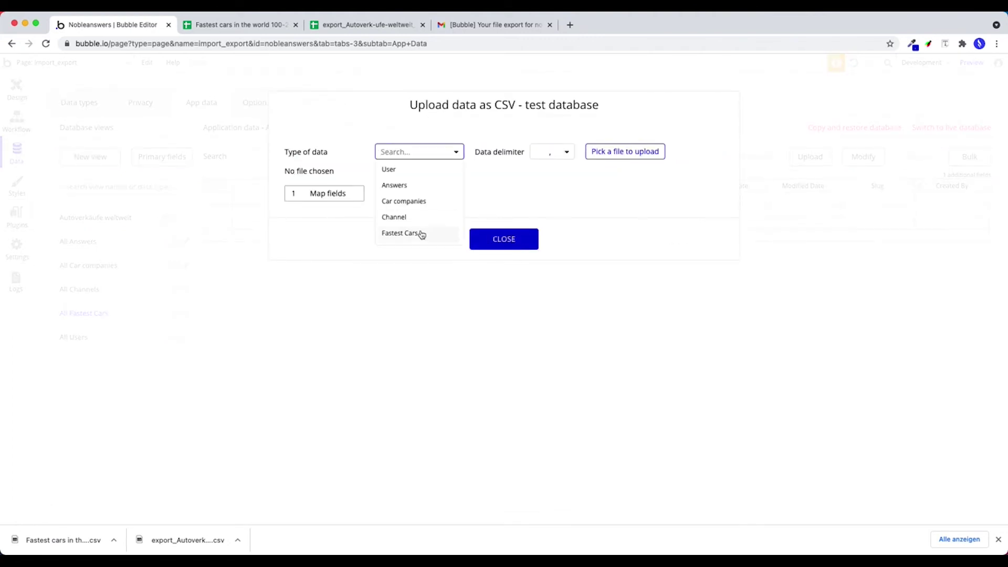
left_click(422, 234)
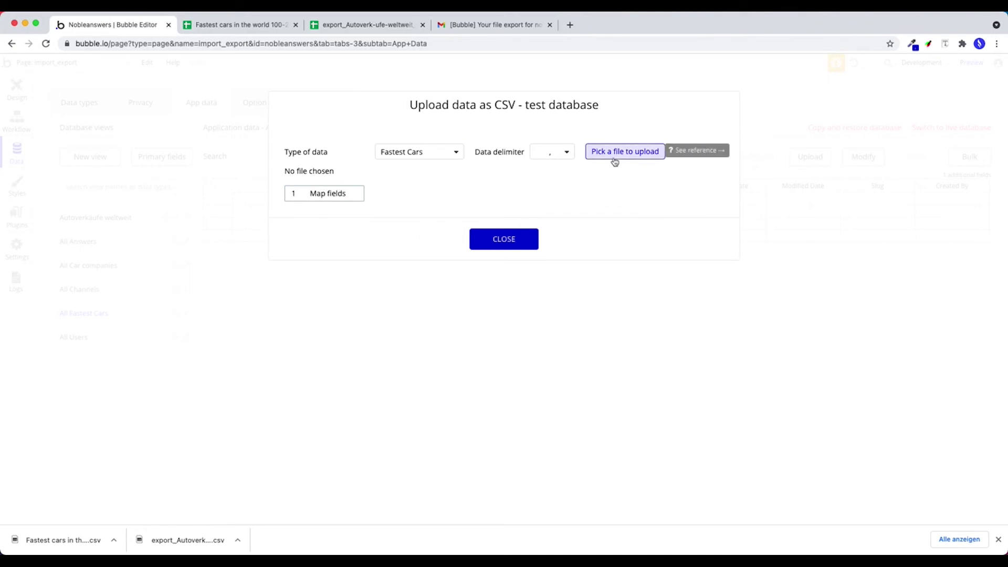
left_click(615, 161)
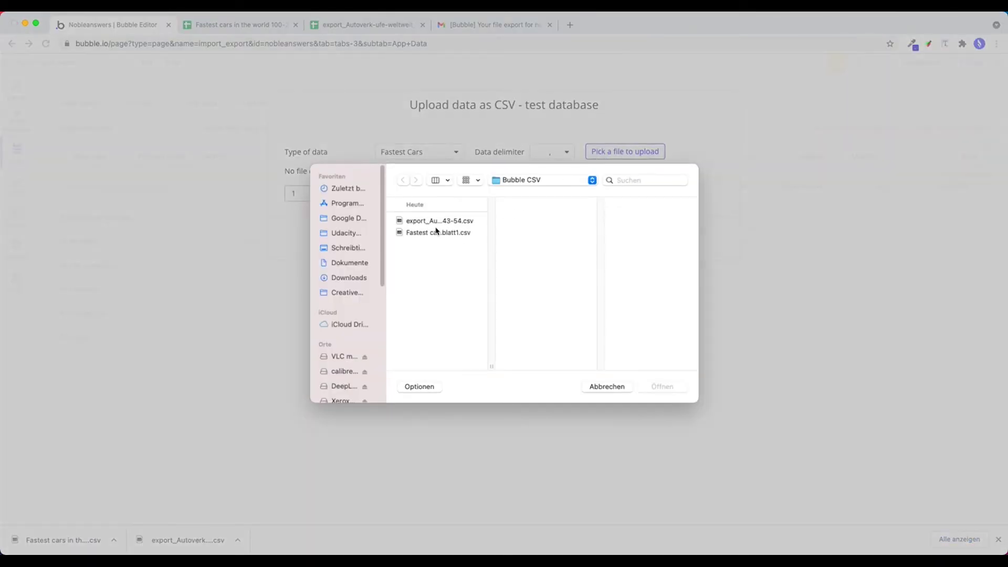
left_click(441, 234)
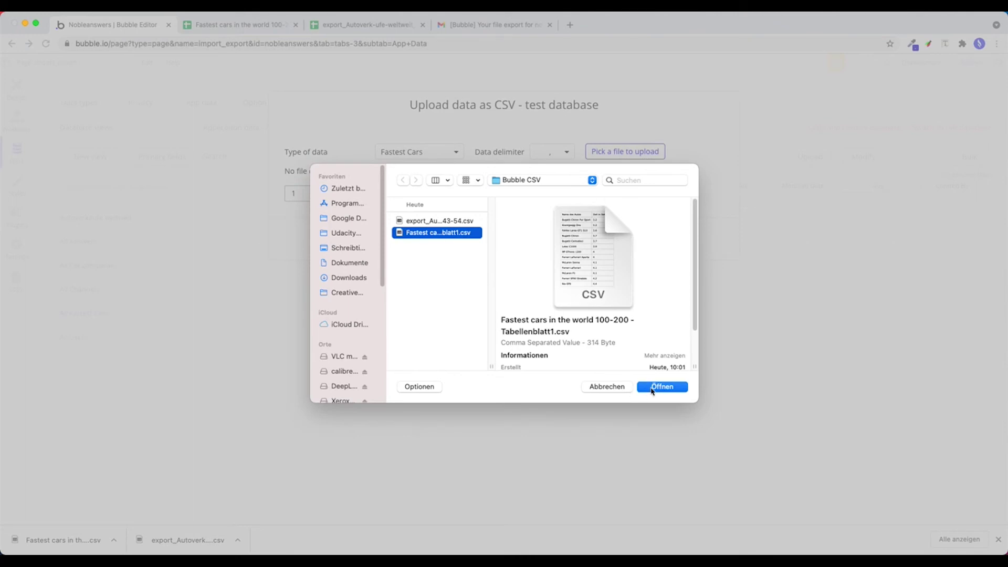
left_click(652, 388)
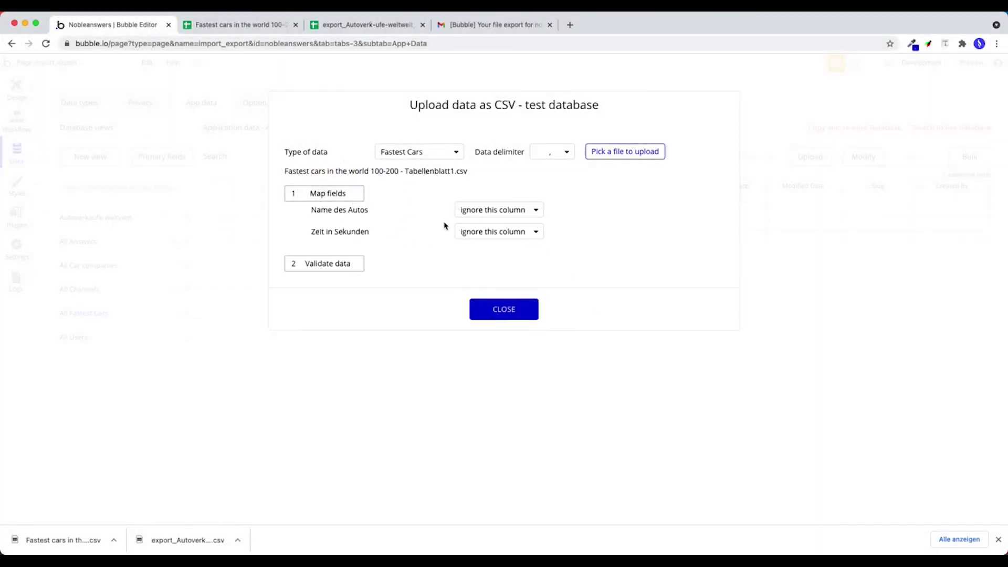
Map Name des Autos to Autoname and Zeit in Sekunden to Zeit 100-200, then validate and upload
left_click(513, 216)
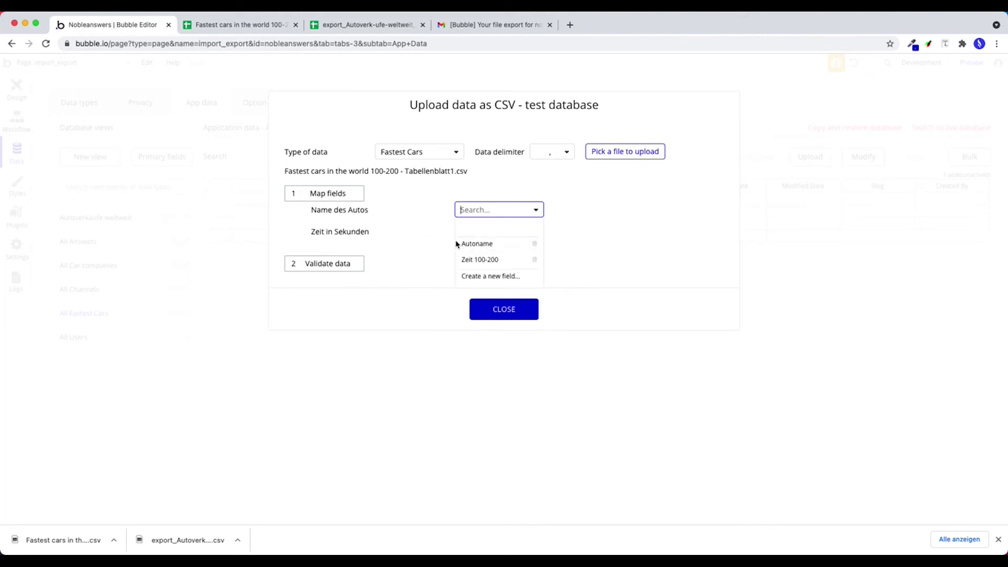
left_click(484, 245)
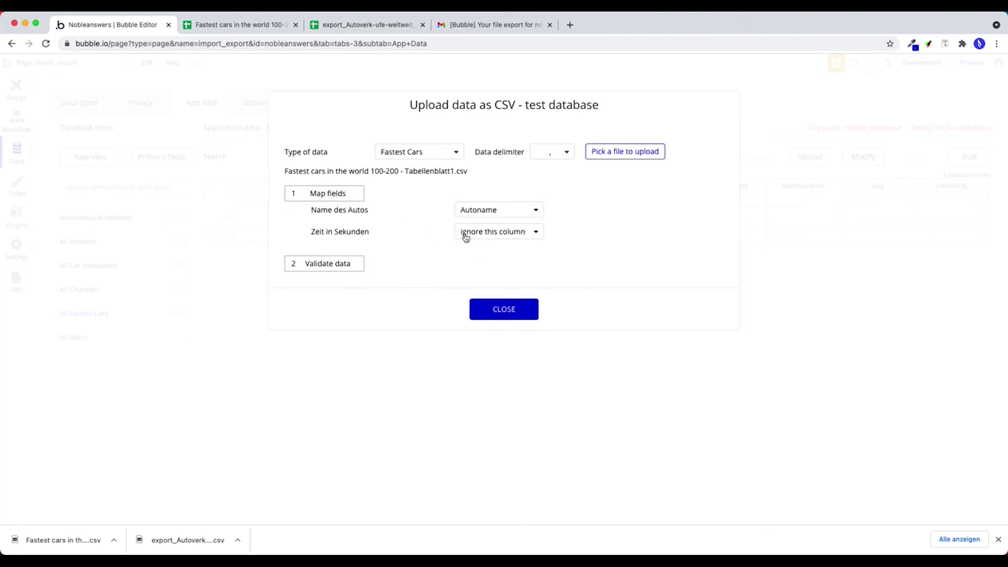
left_click(465, 234)
left_click(488, 283)
left_click(331, 269)
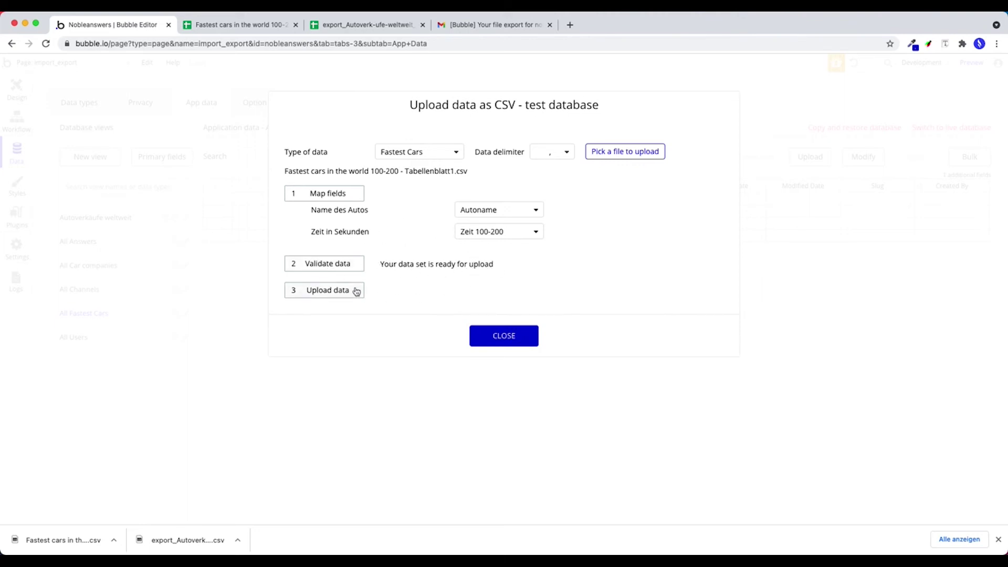
left_click(306, 292)
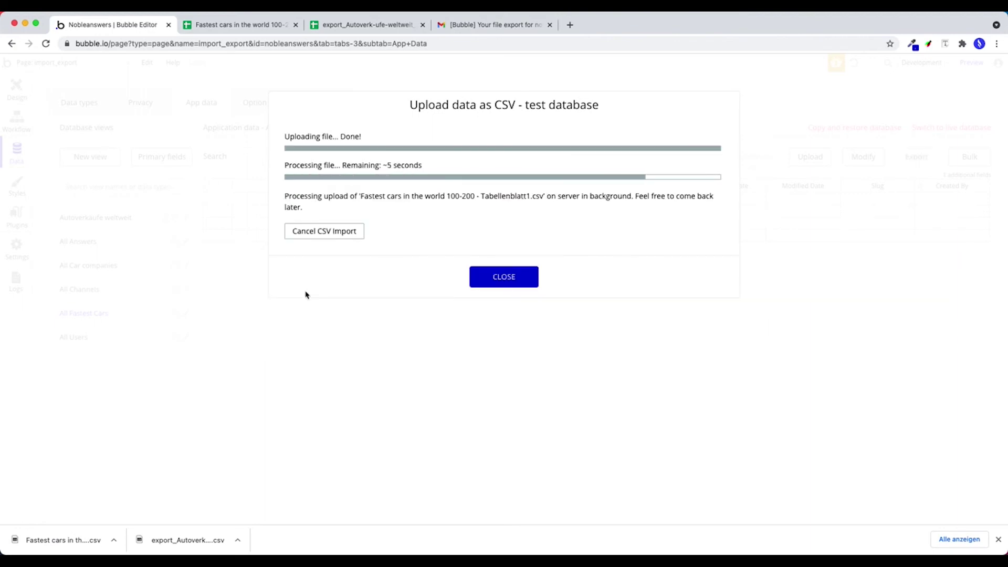
left_click(683, 241)
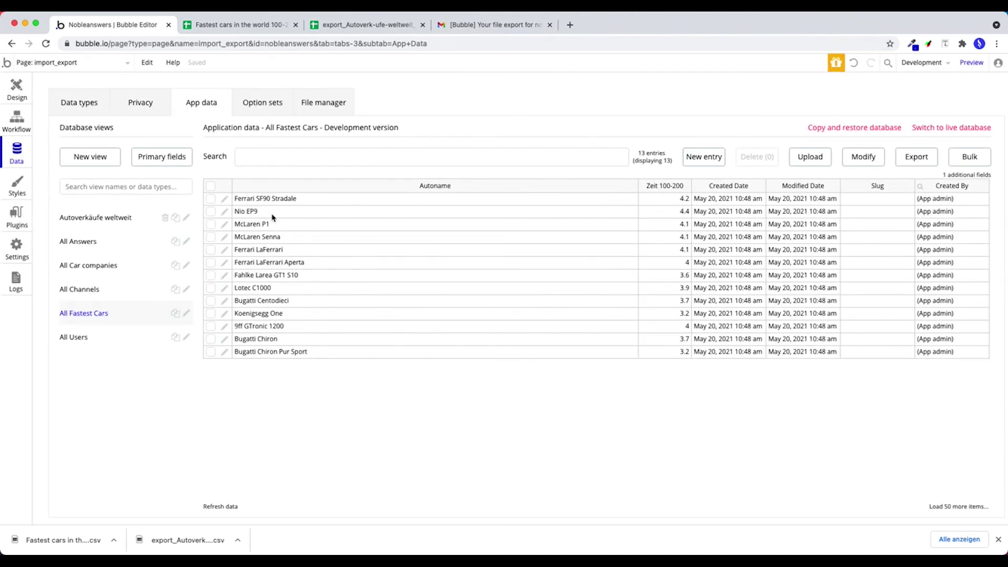
Draw a repeating group of Fastest Cars sourced from a Search for Fastest Cars
left_click(12, 85)
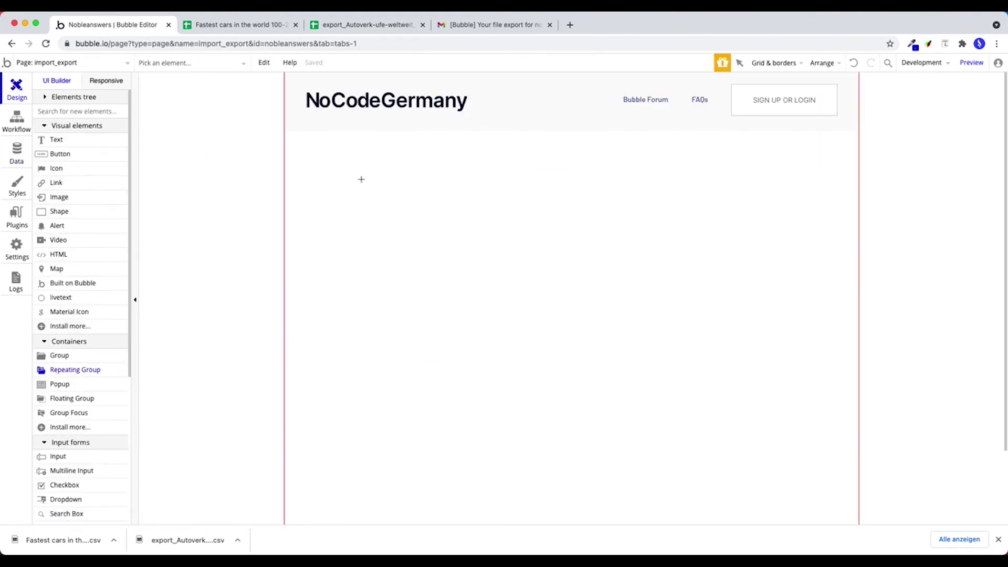
left_click_drag(361, 179, 742, 484)
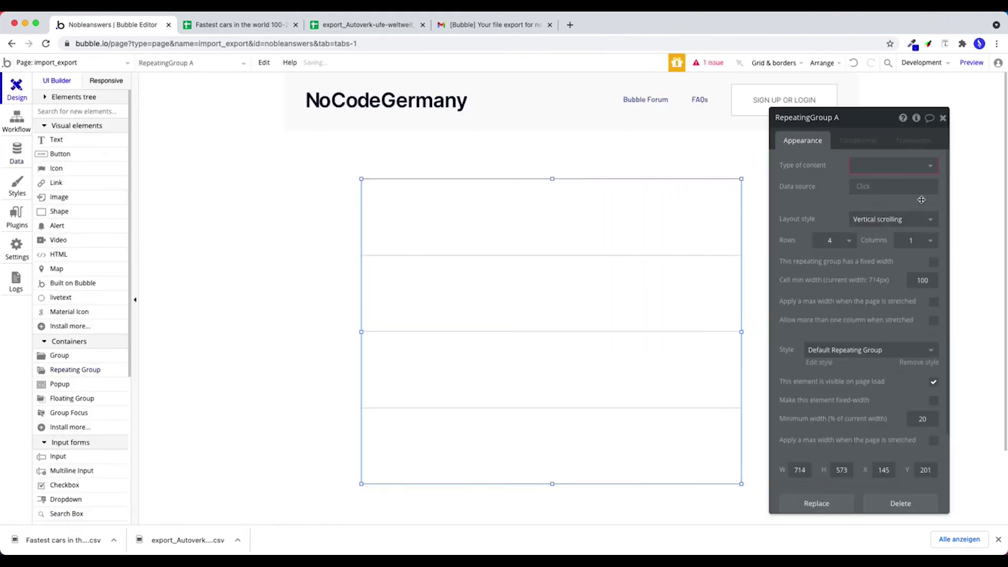
left_click(896, 166)
left_click(877, 248)
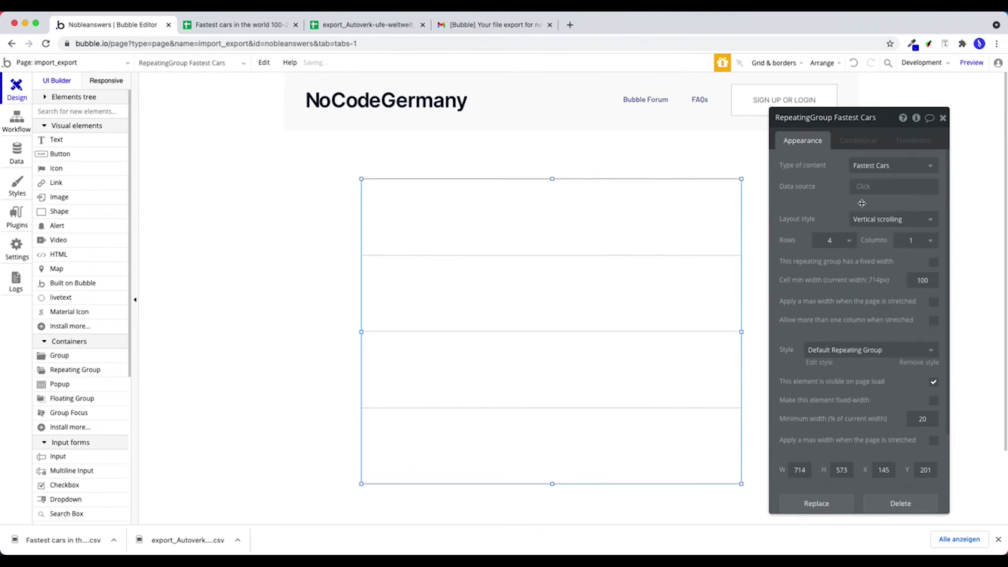
left_click(864, 188)
left_click(869, 231)
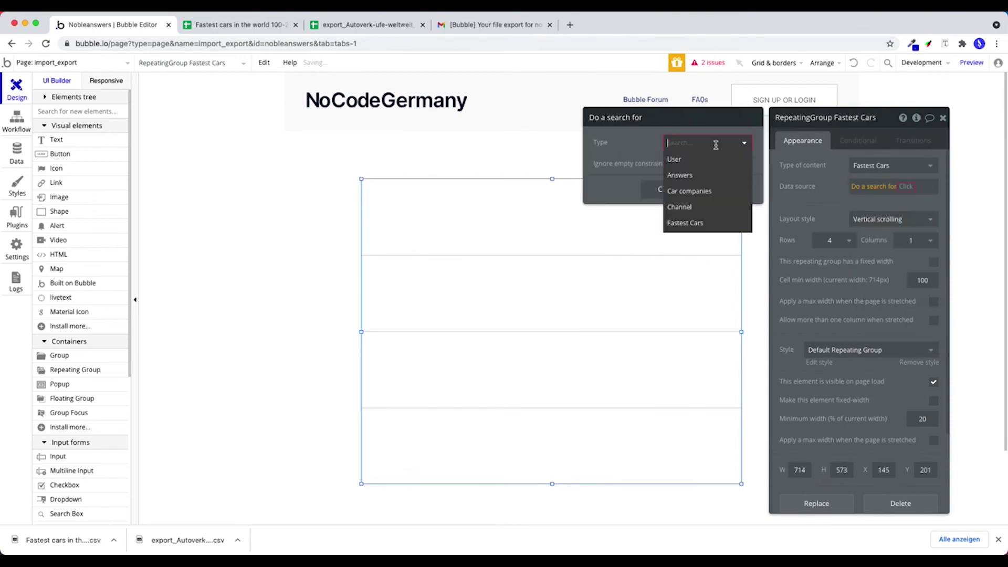
left_click(693, 222)
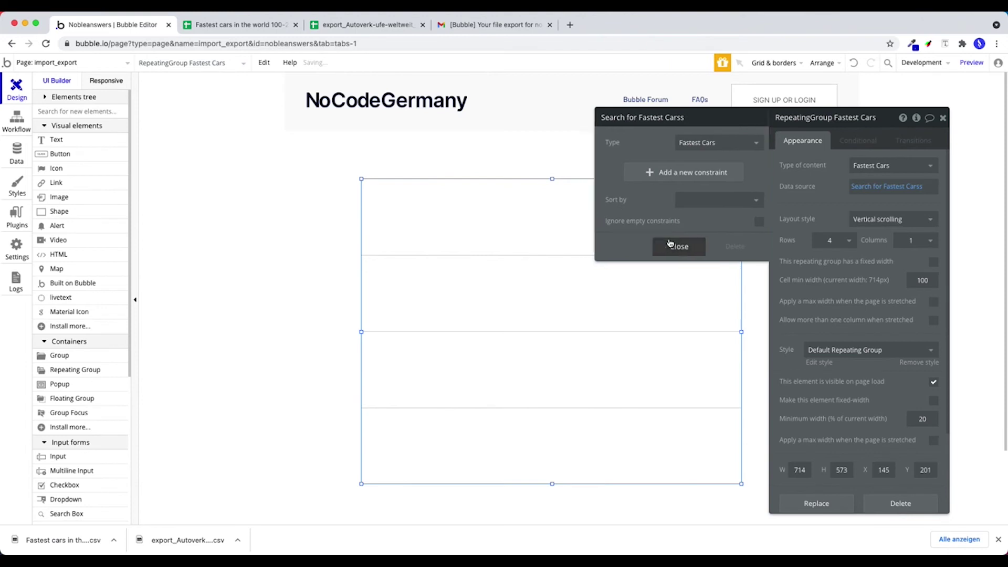
left_click(668, 247)
Add a text box in the first cell showing the current cell's Autoname
left_click(56, 140)
mouse_move(375, 202)
left_mouse_down()
mouse_move(483, 232)
mouse_move(724, 232)
left_mouse_up()
left_click(945, 165)
left_click(823, 195)
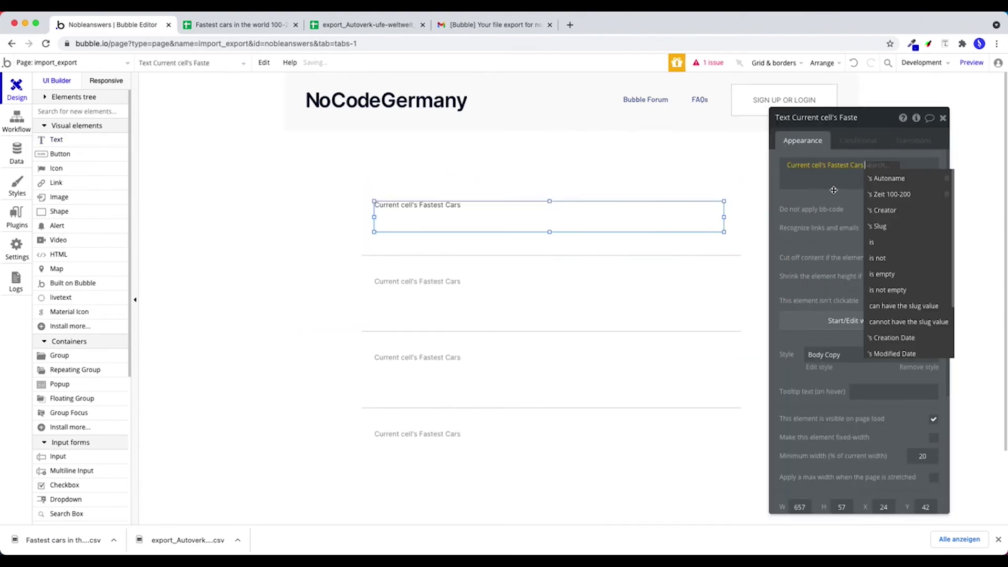
left_click(892, 180)
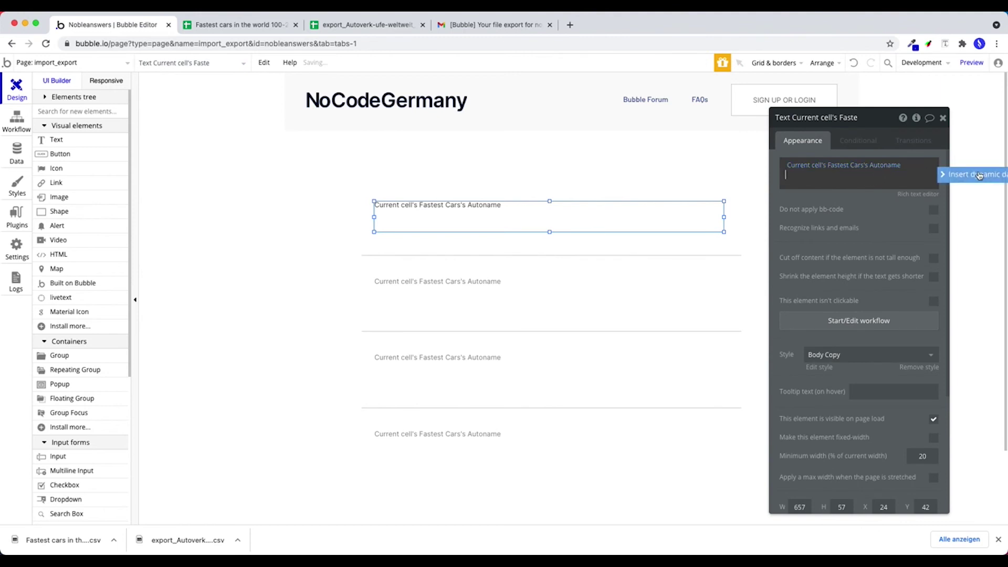
Append the car's Zeit 100-200 rounded to 1 decimal, then open Data > Privacy
left_click(978, 175)
left_click(836, 204)
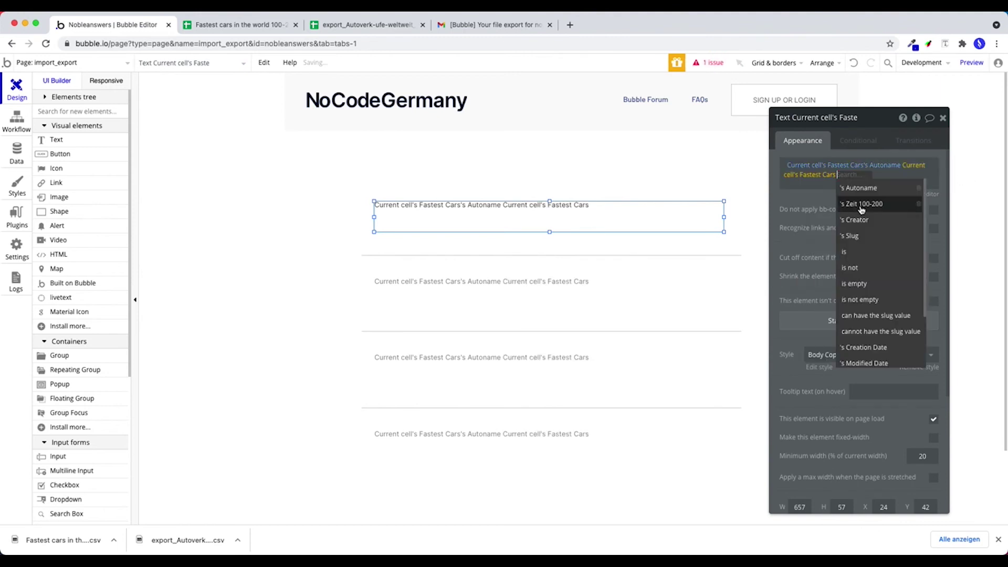
left_click(866, 213)
left_click(700, 159)
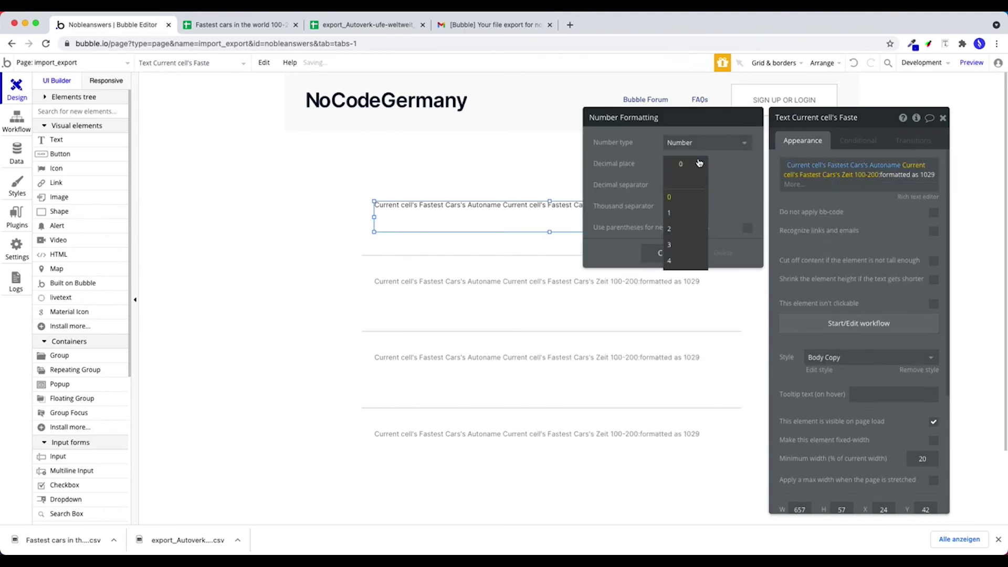
left_click(681, 217)
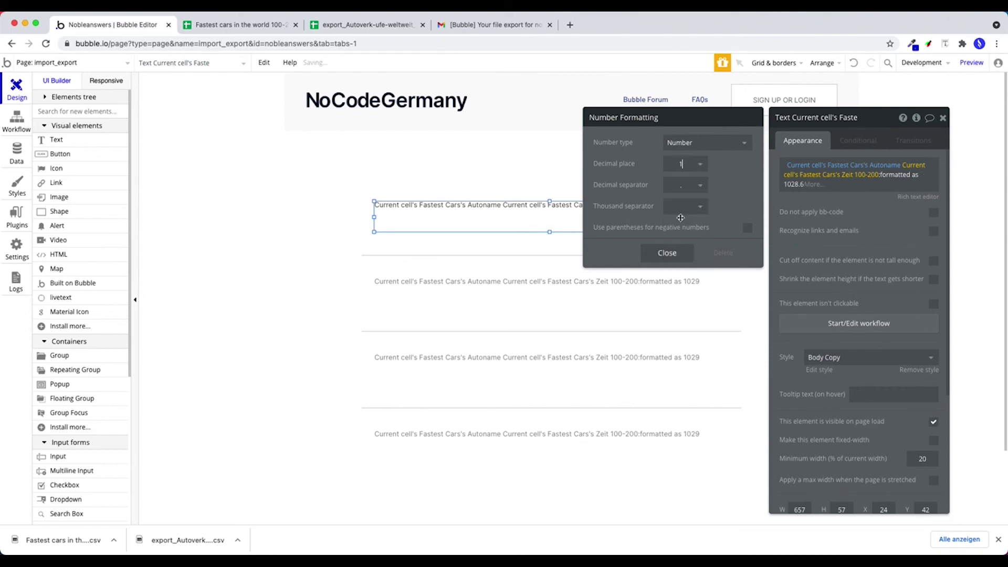
left_click(667, 254)
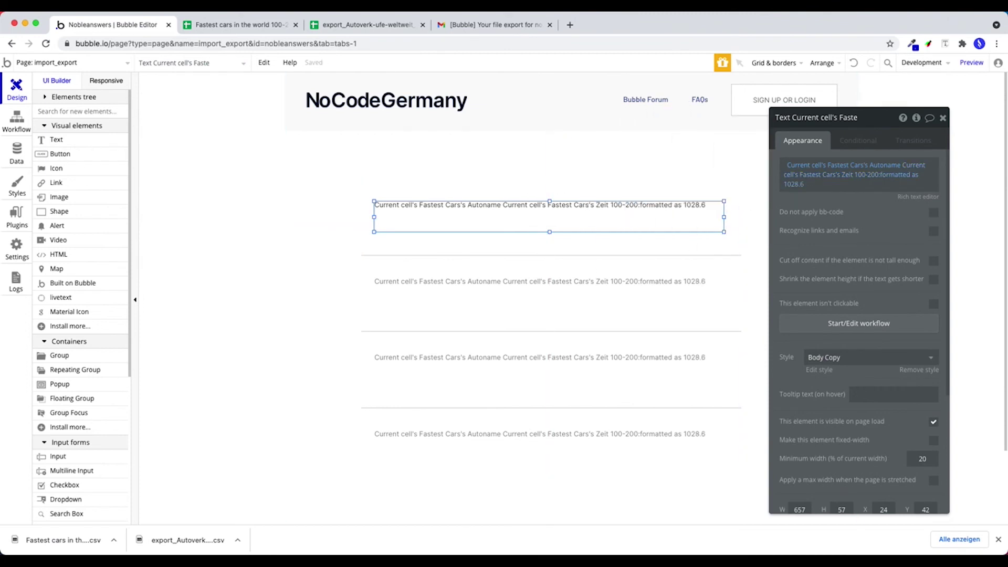
left_click(6, 154)
left_click(134, 100)
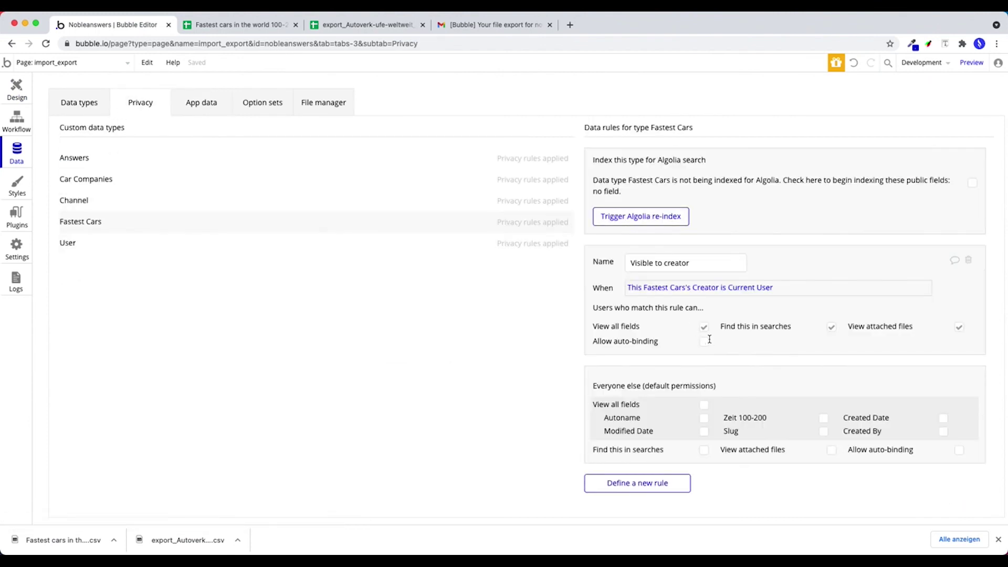
Tick View all fields and Find this in searches for Everyone else, then preview the page
left_click(705, 406)
left_click(832, 405)
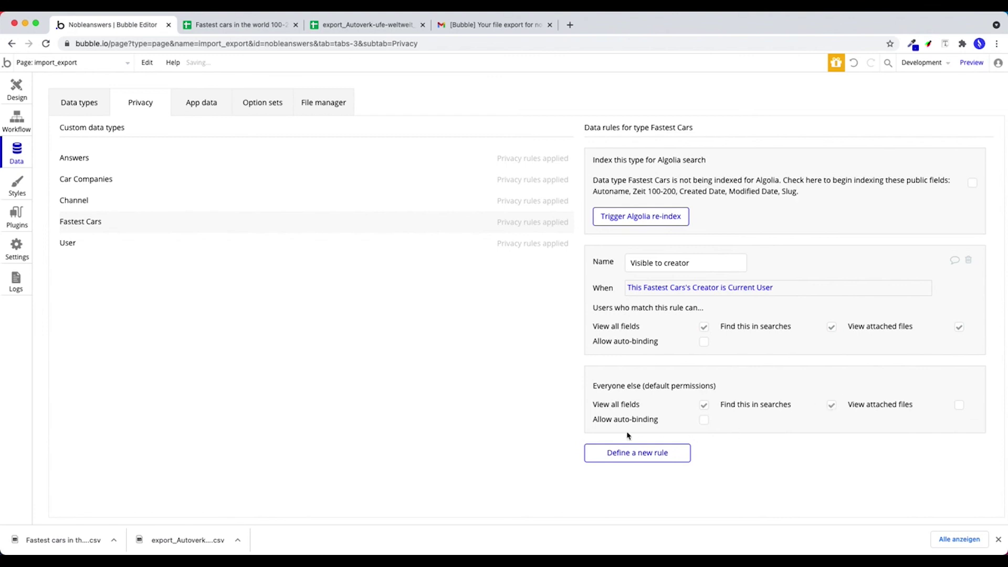
left_click(16, 90)
left_click(971, 63)
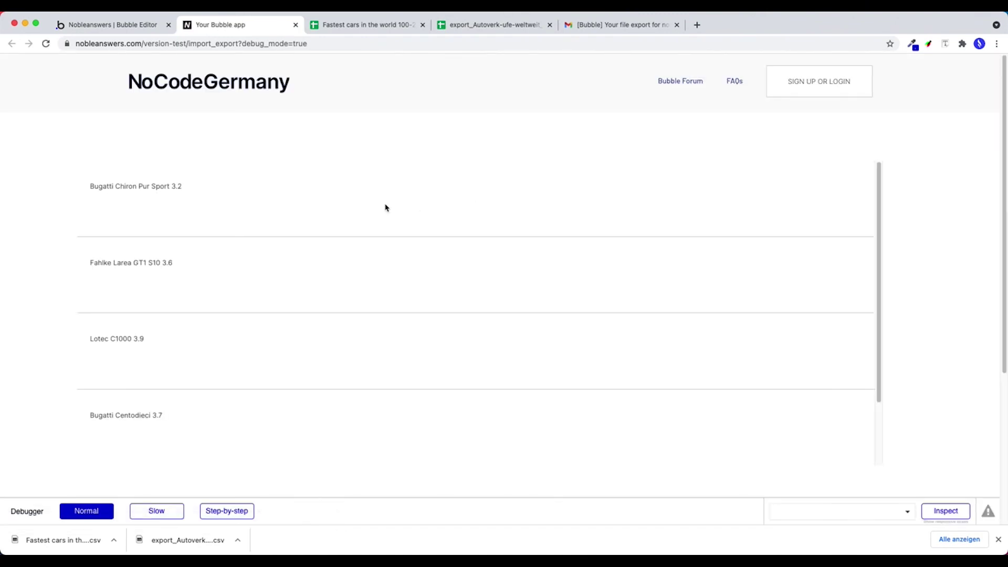
Compare 9ff GTronic 1200's listed 4.0 with spreadsheet cell B8, then return to the preview
scroll(254, 278, "down", 2)
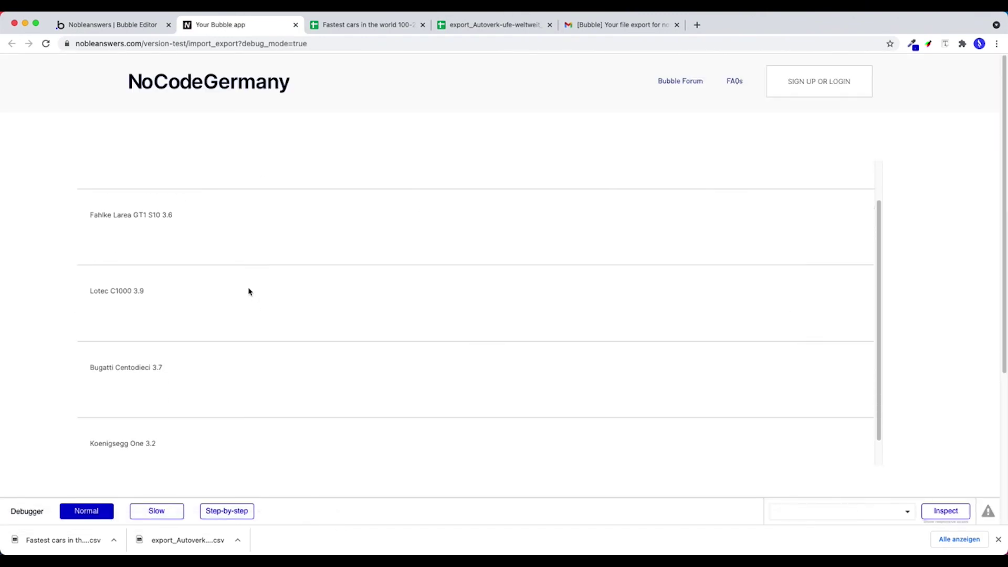
scroll(249, 274, "down", 3)
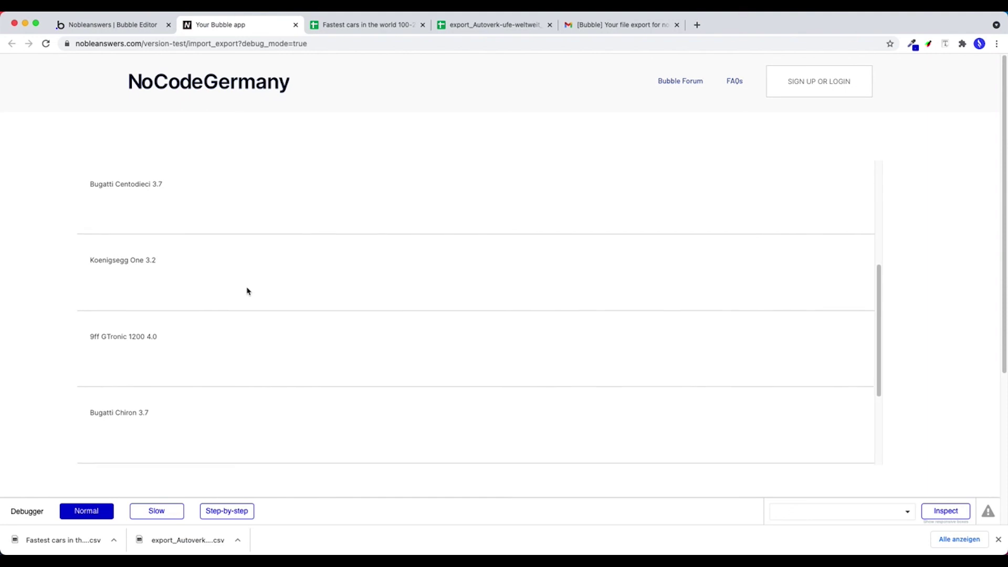
scroll(248, 291, "down", 1)
double_click(151, 301)
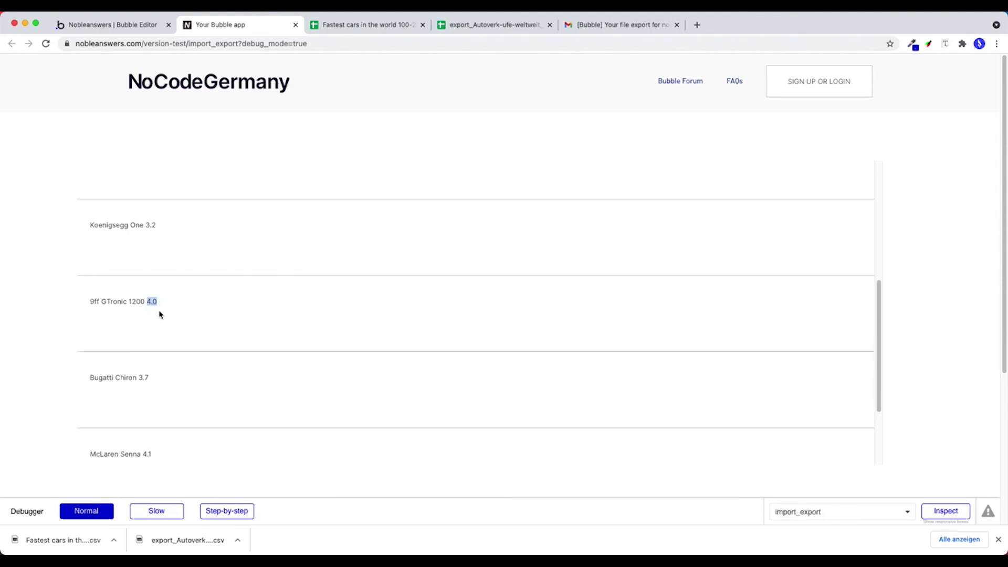
left_click(362, 26)
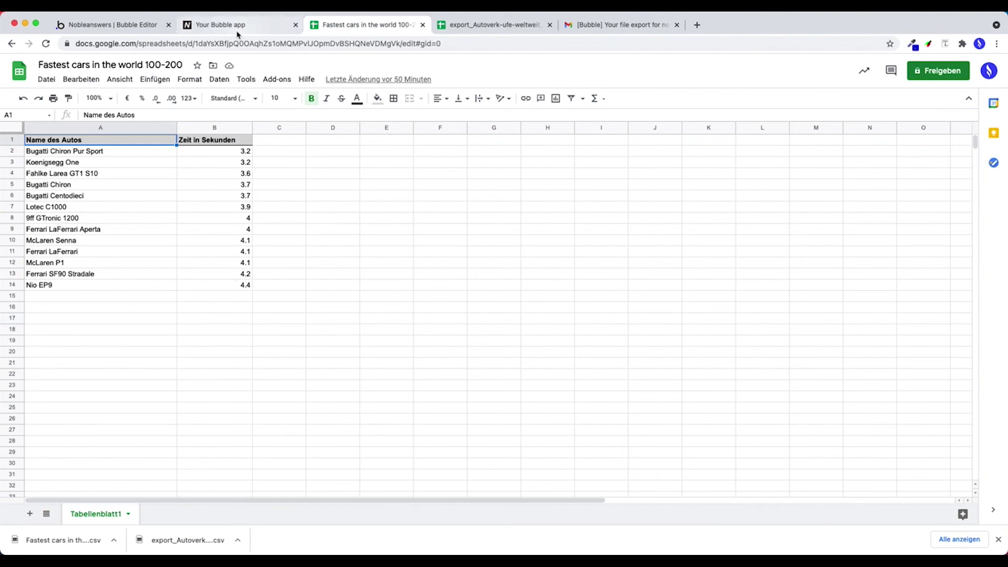
left_click(224, 221)
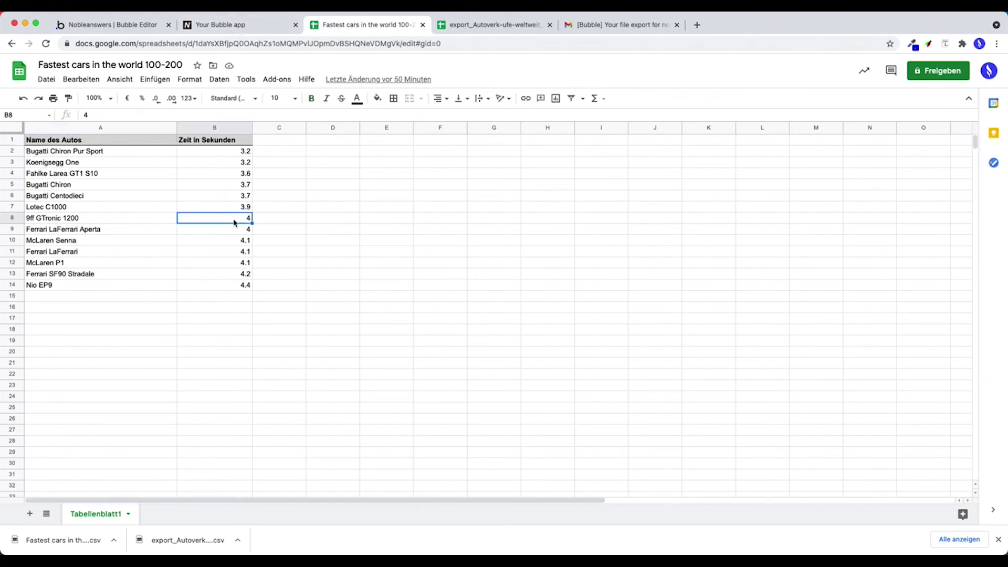
left_click(220, 24)
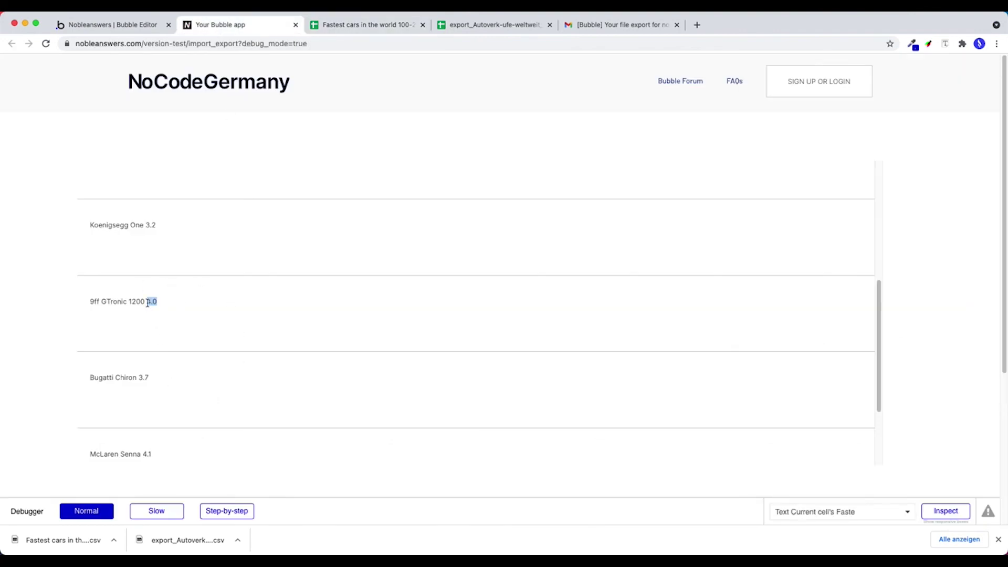
scroll(225, 349, "down", 3)
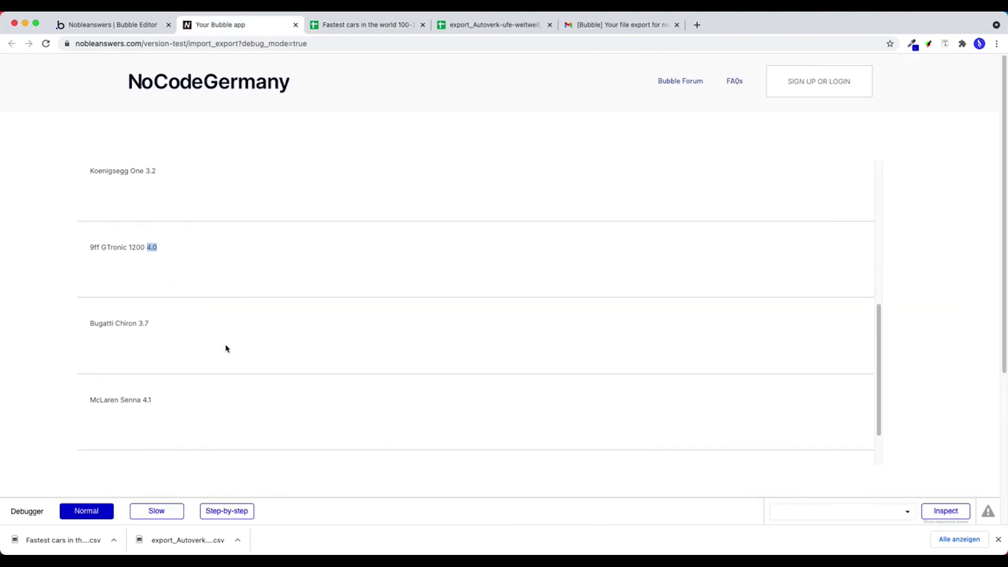